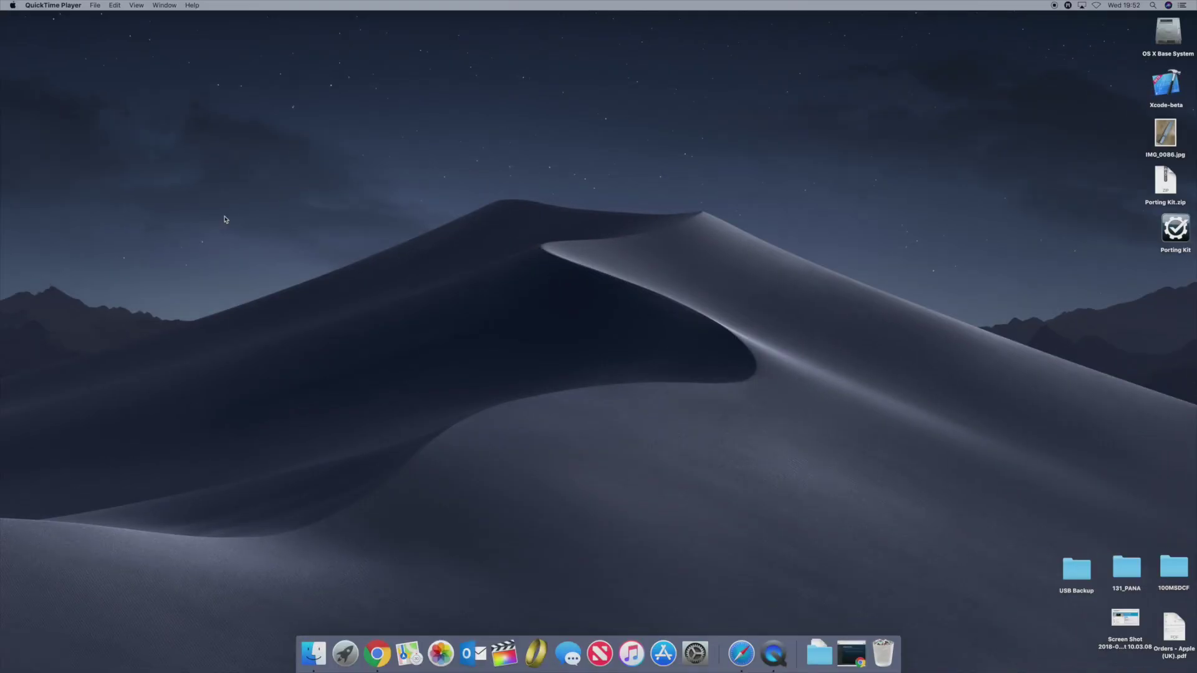
# Step: Bring the Porting Kit download page back into view from the Dock
pyautogui.click(851, 648)
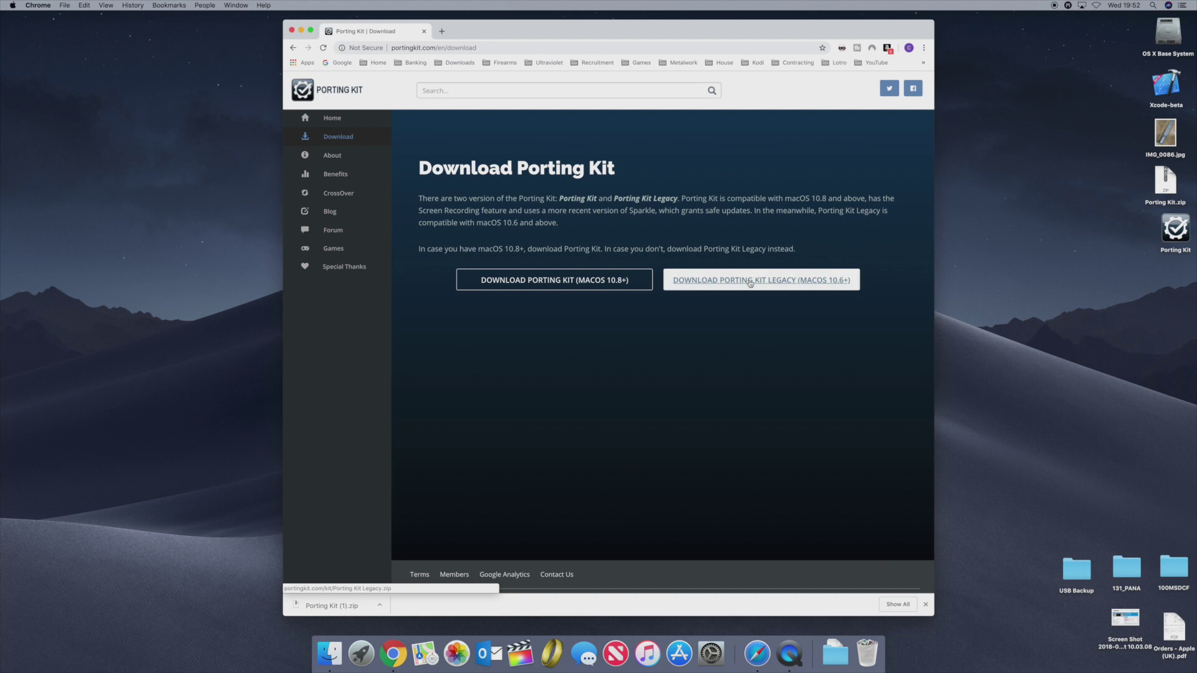
# Step: Revisit the macOS 10.8+ download without saving a copy, reposition the app icon, and minimize Chrome
pyautogui.click(571, 280)
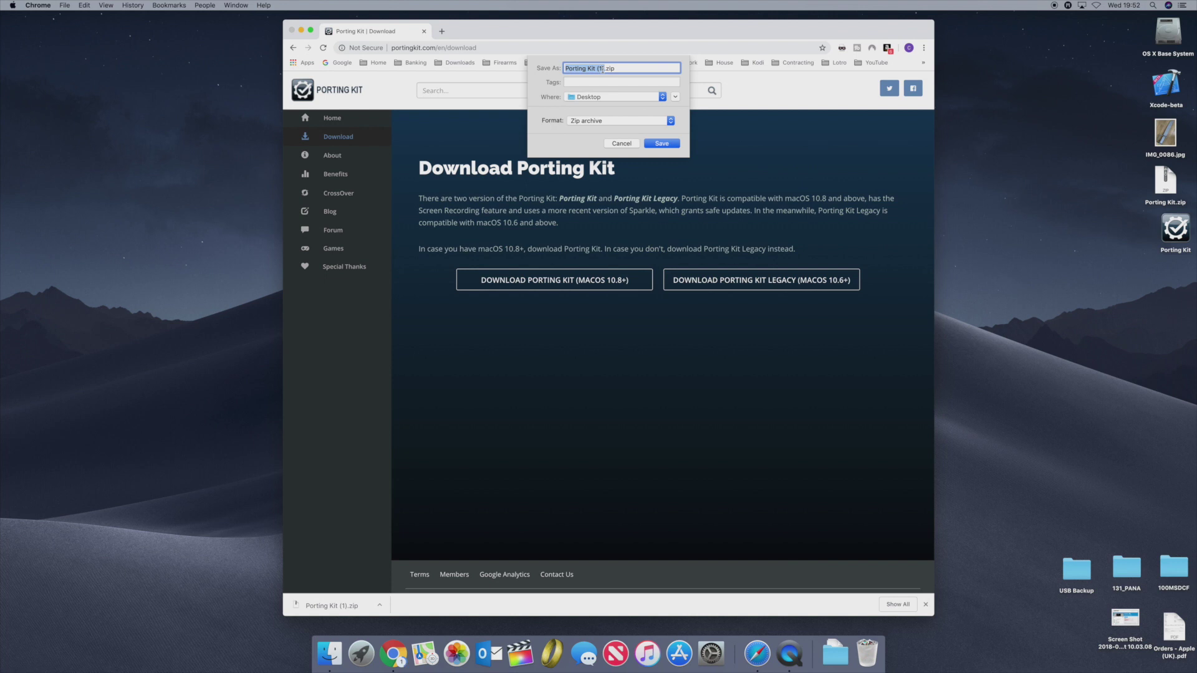
pyautogui.click(615, 143)
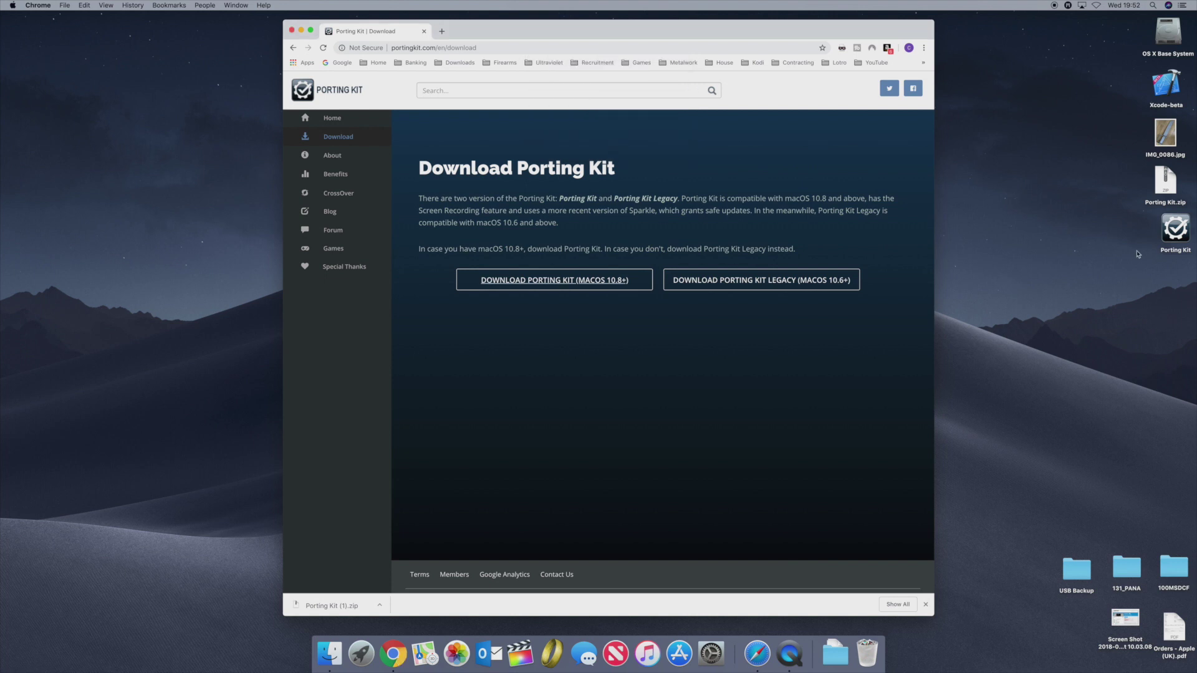
pyautogui.moveTo(1175, 231); pyautogui.dragTo(1108, 198)
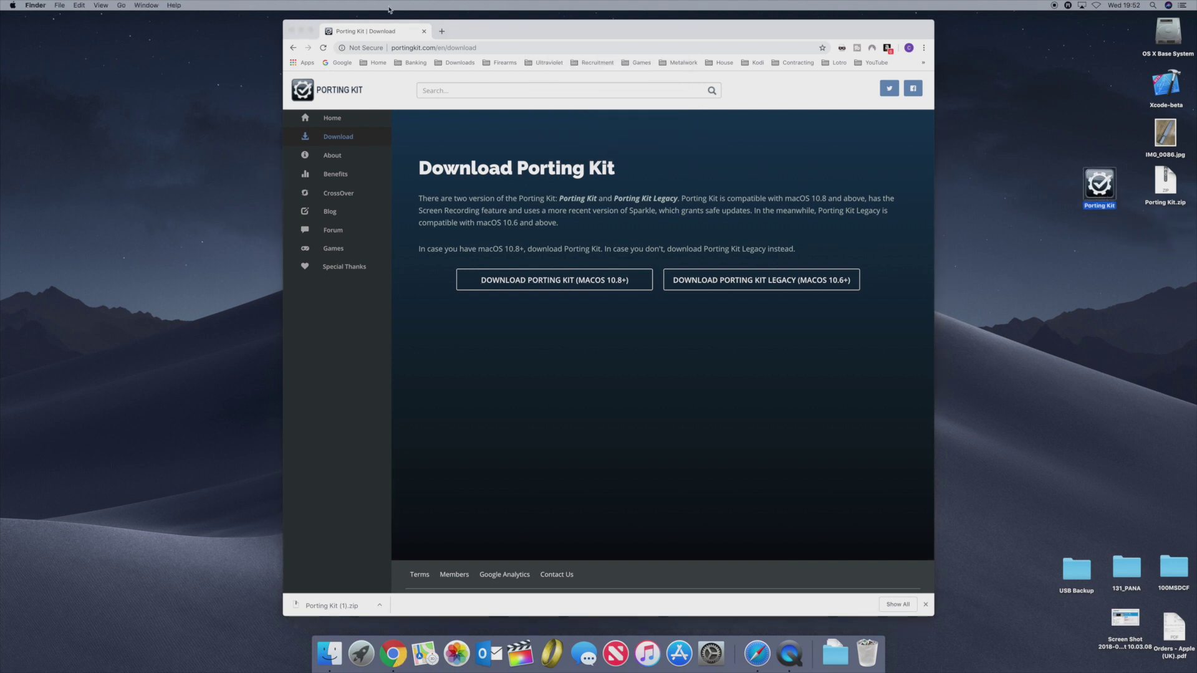
pyautogui.click(302, 31)
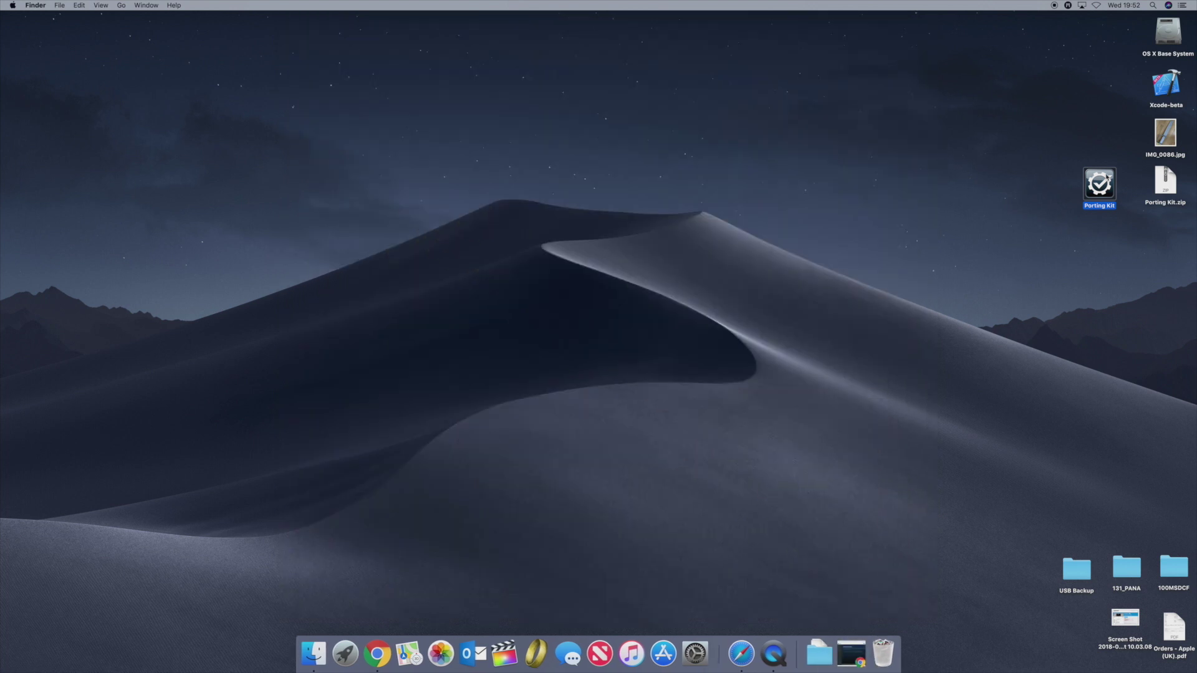
# Step: Launch Porting Kit, enlarge its window, and look through its Library, Rankings and Forum sections
pyautogui.doubleClick(1101, 184)
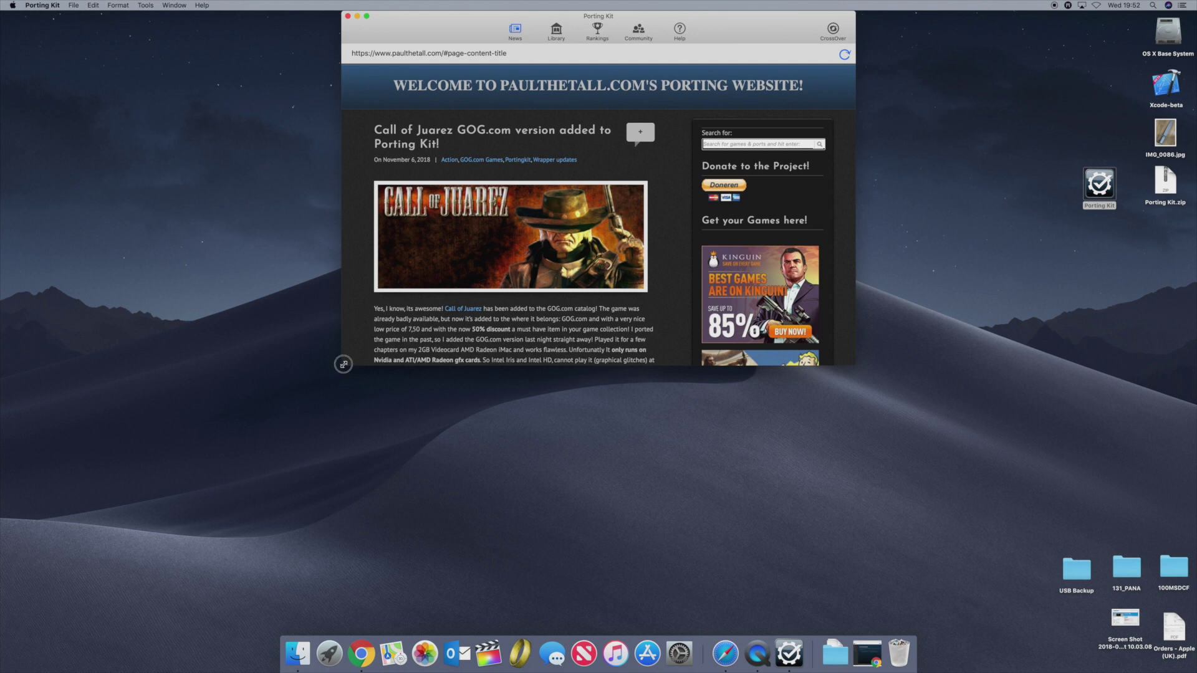
pyautogui.moveTo(344, 364); pyautogui.dragTo(158, 494)
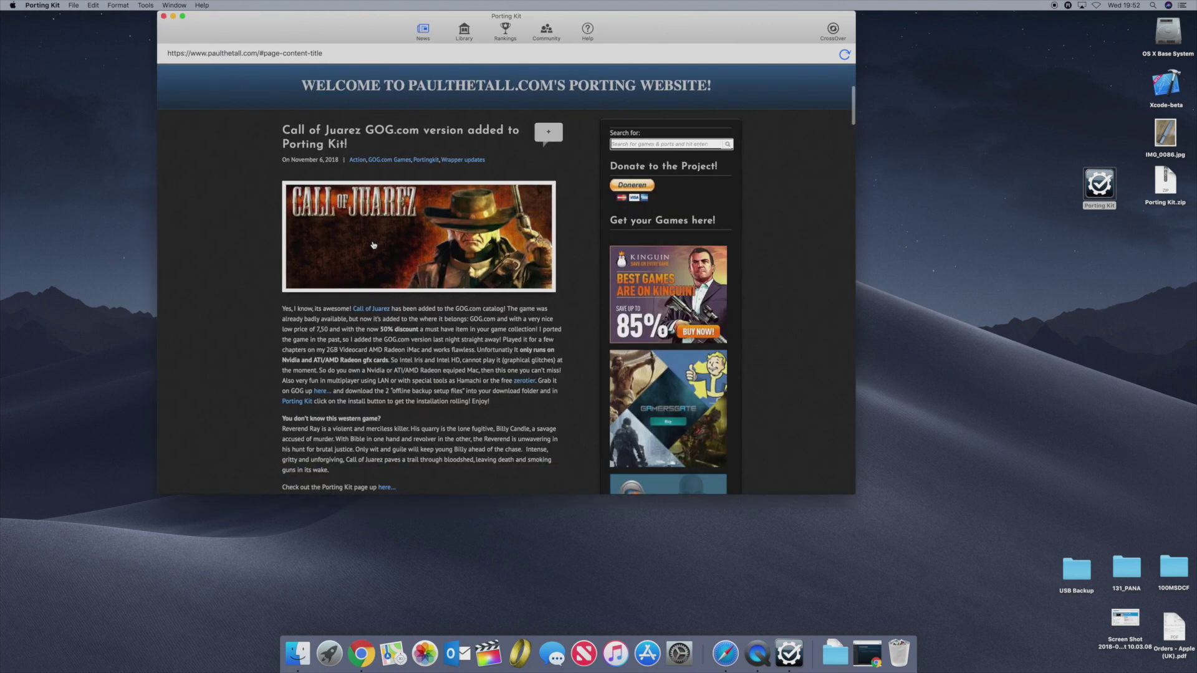
pyautogui.click(462, 34)
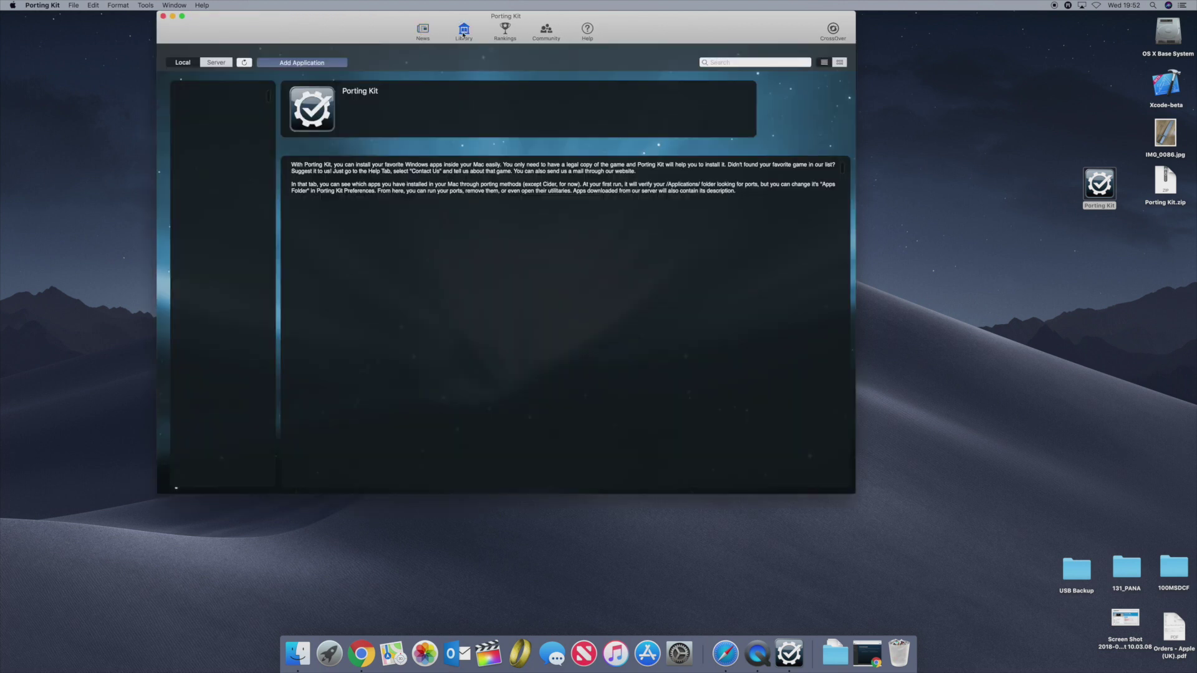
pyautogui.click(504, 30)
pyautogui.click(540, 30)
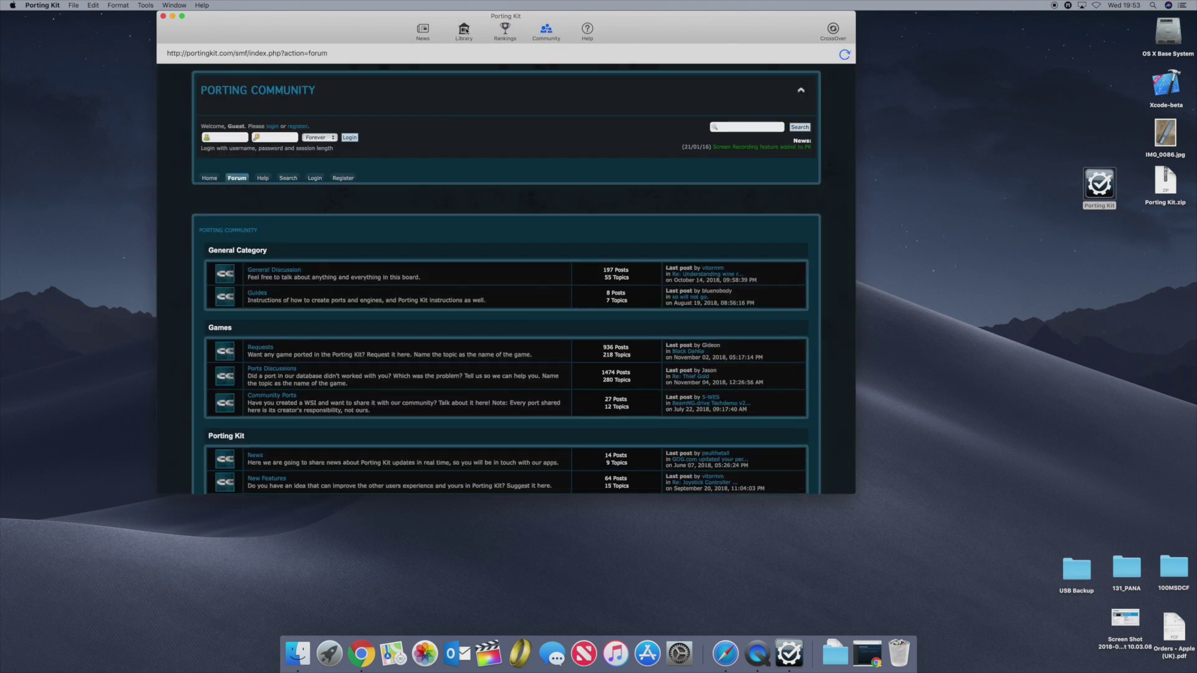
pyautogui.click(466, 32)
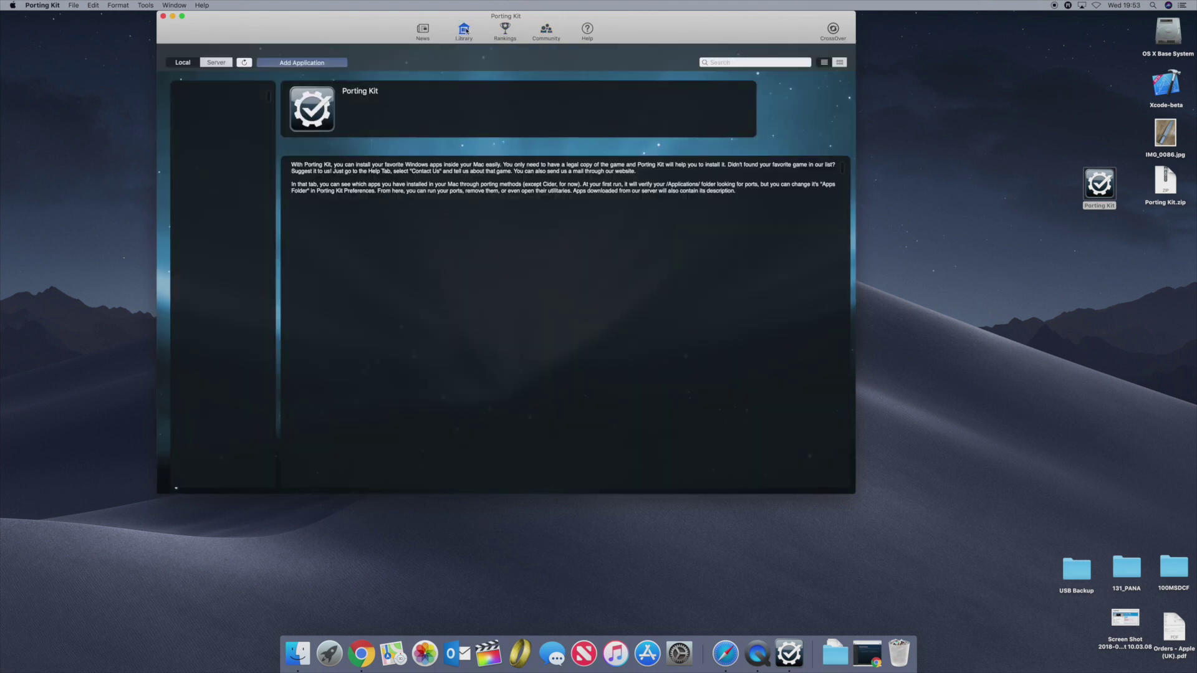
# Step: Browse the Server games in grid and list views, then follow Airline Tycoon's BUY link
pyautogui.click(215, 64)
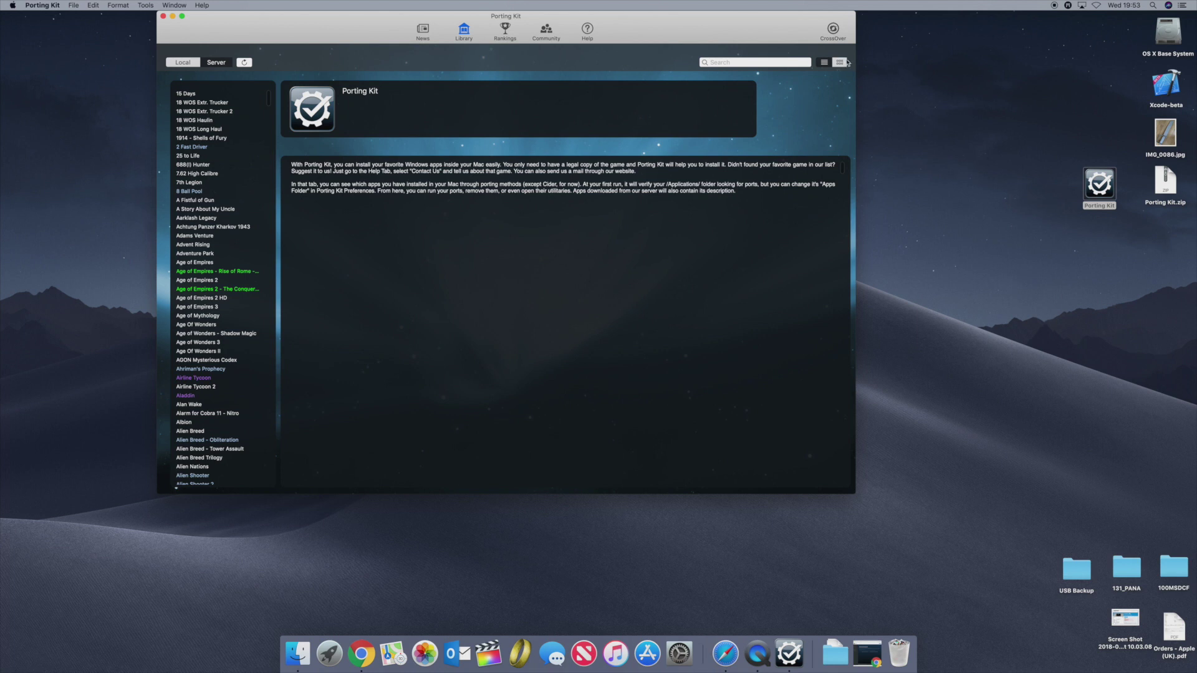
pyautogui.click(841, 62)
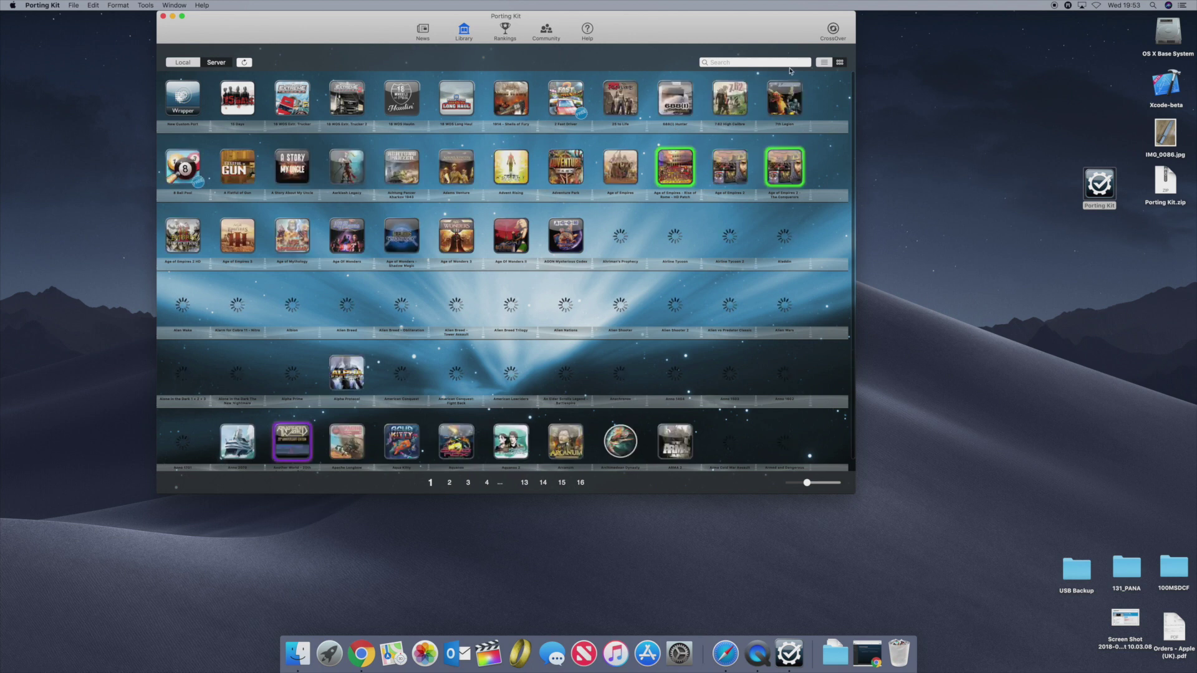
pyautogui.click(824, 63)
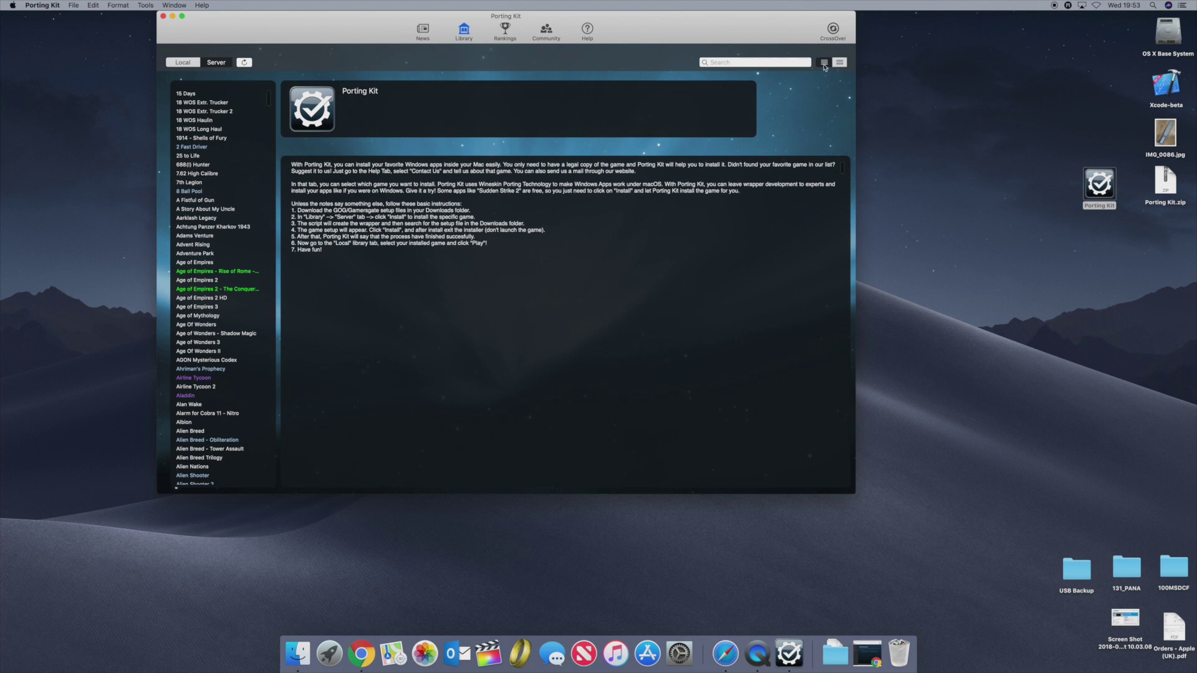
pyautogui.click(194, 236)
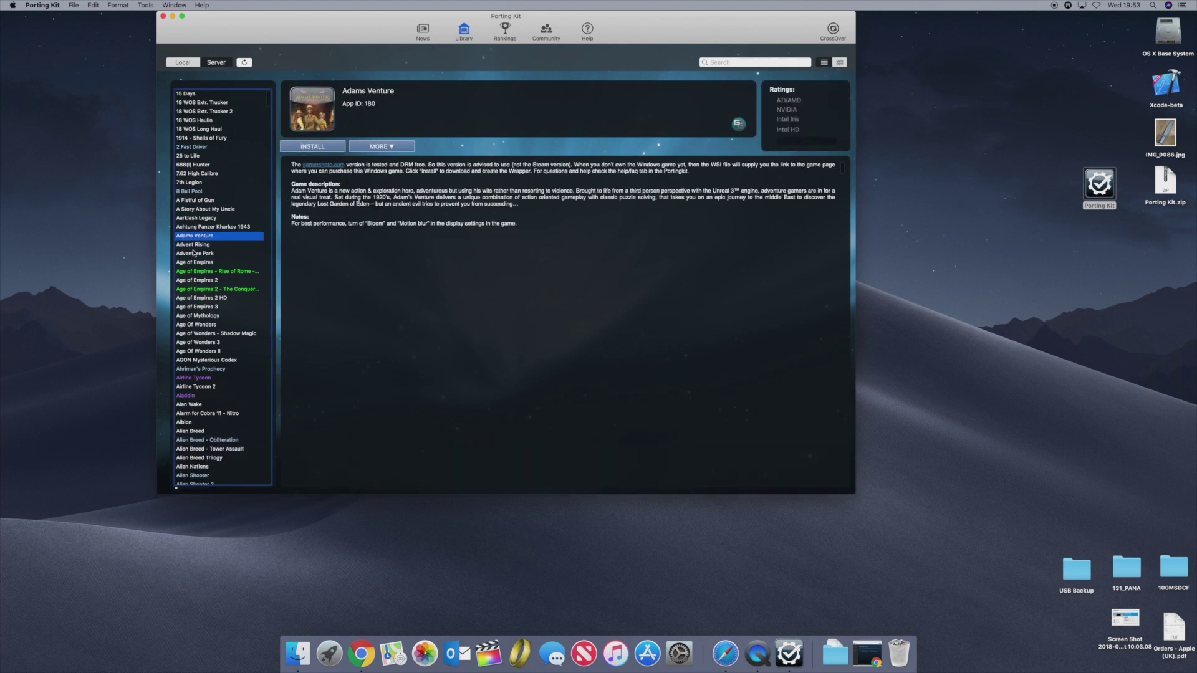
pyautogui.click(194, 253)
pyautogui.click(194, 272)
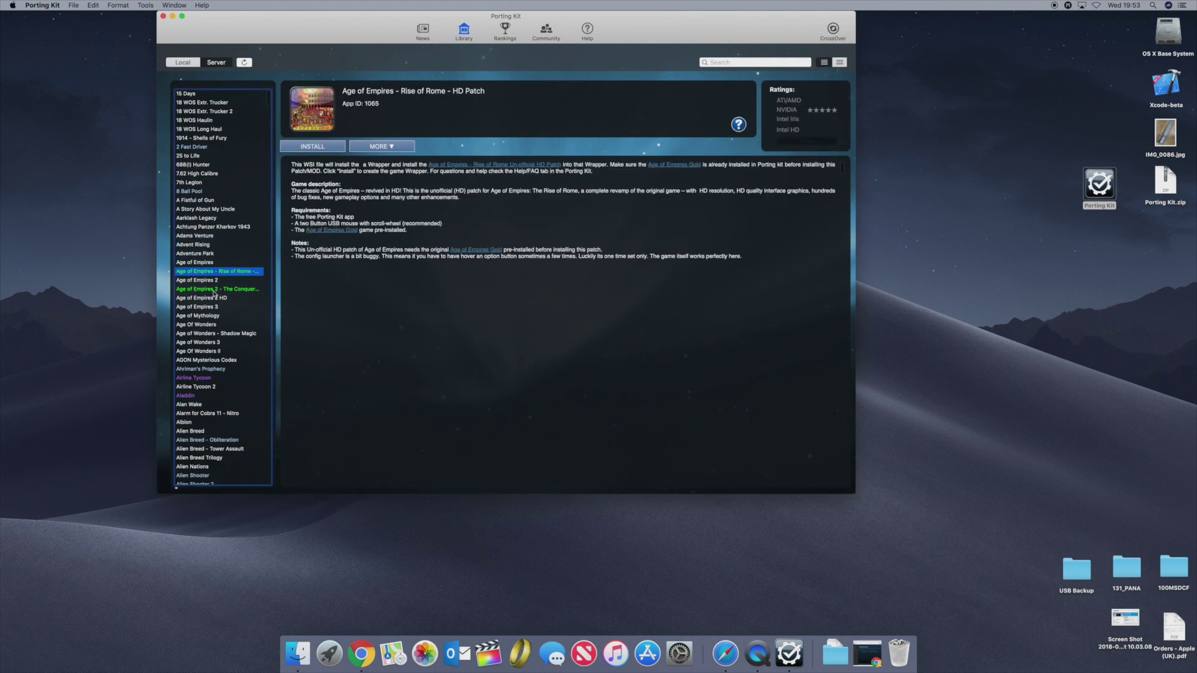
pyautogui.click(200, 370)
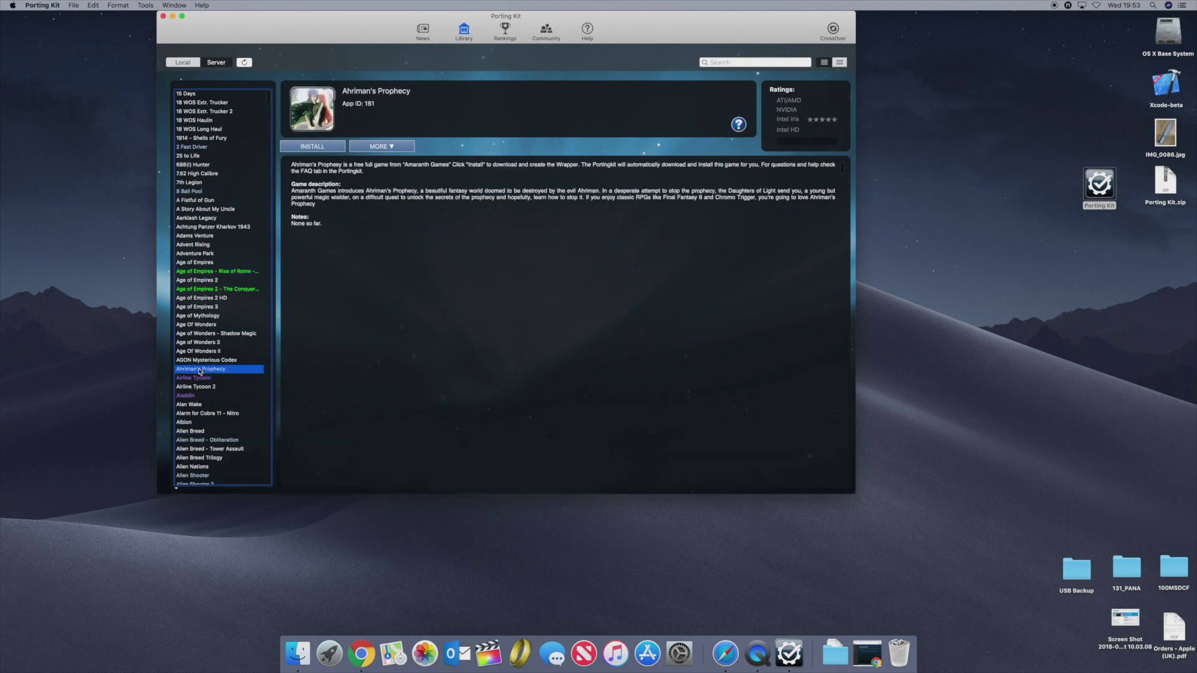
pyautogui.click(201, 379)
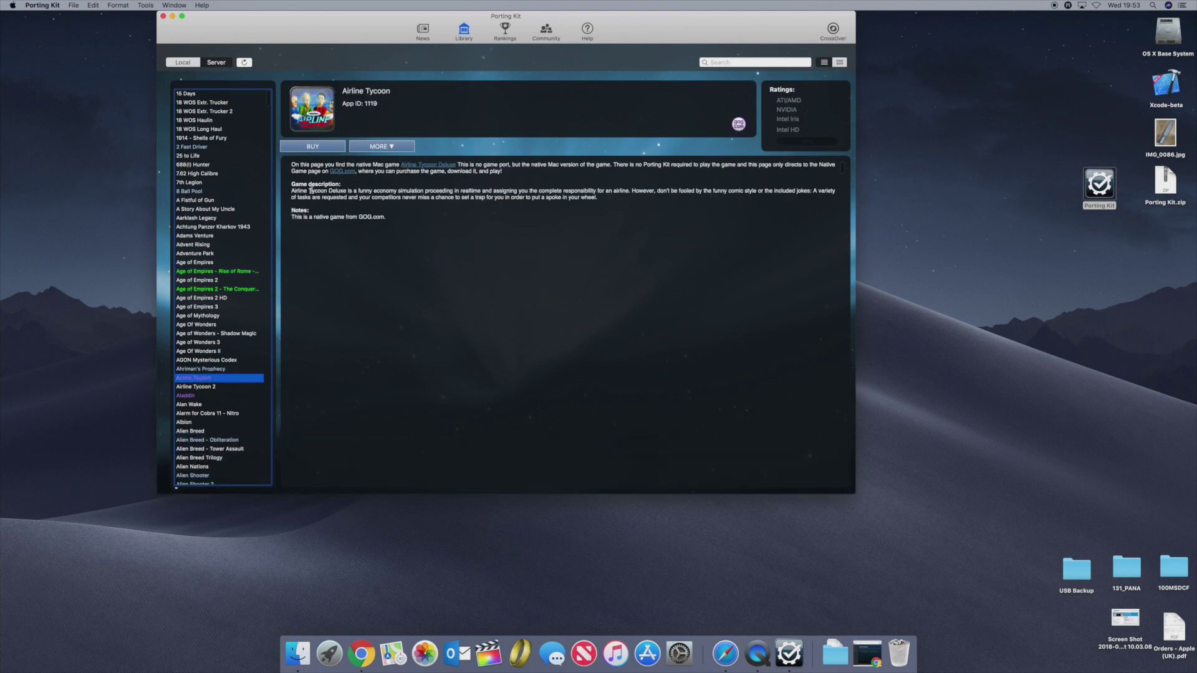
pyautogui.click(320, 144)
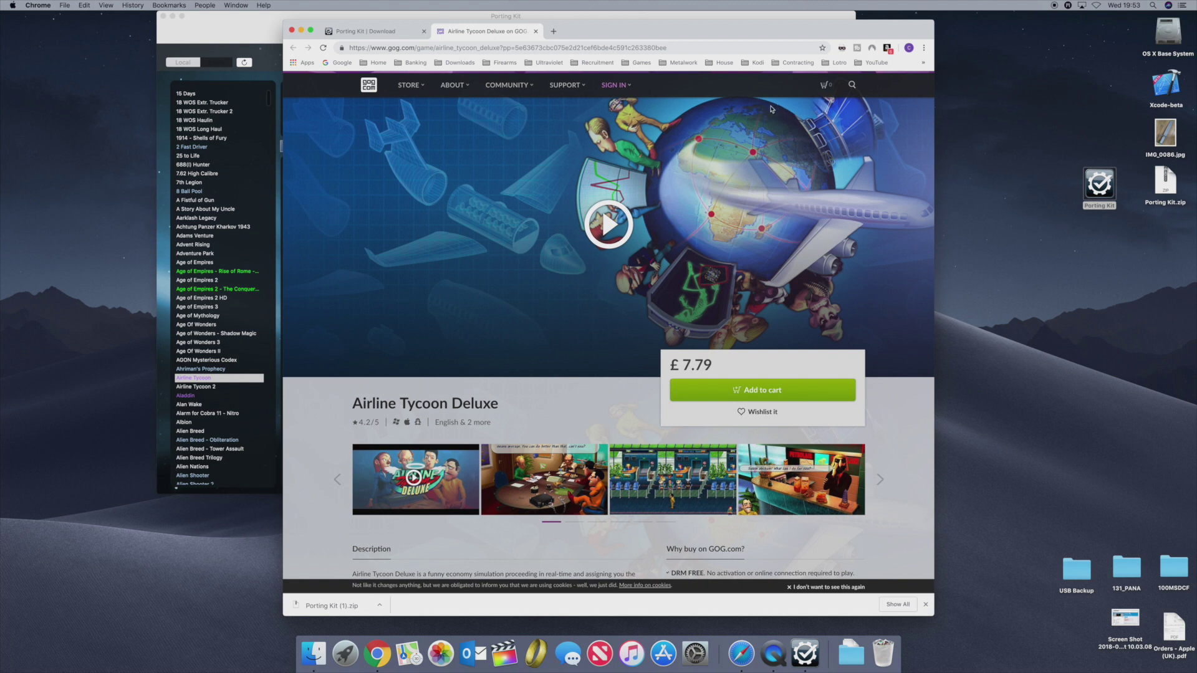
# Step: Close the GOG Airline Tycoon Deluxe tab and minimize Chrome
pyautogui.click(536, 31)
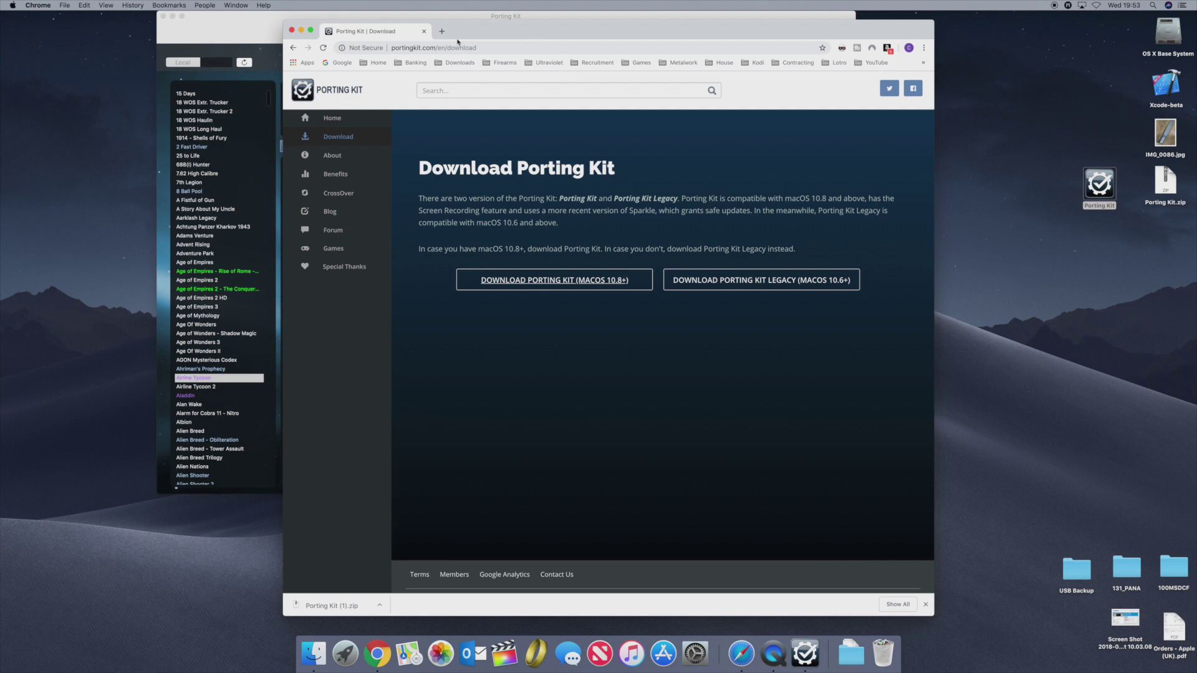
pyautogui.click(302, 31)
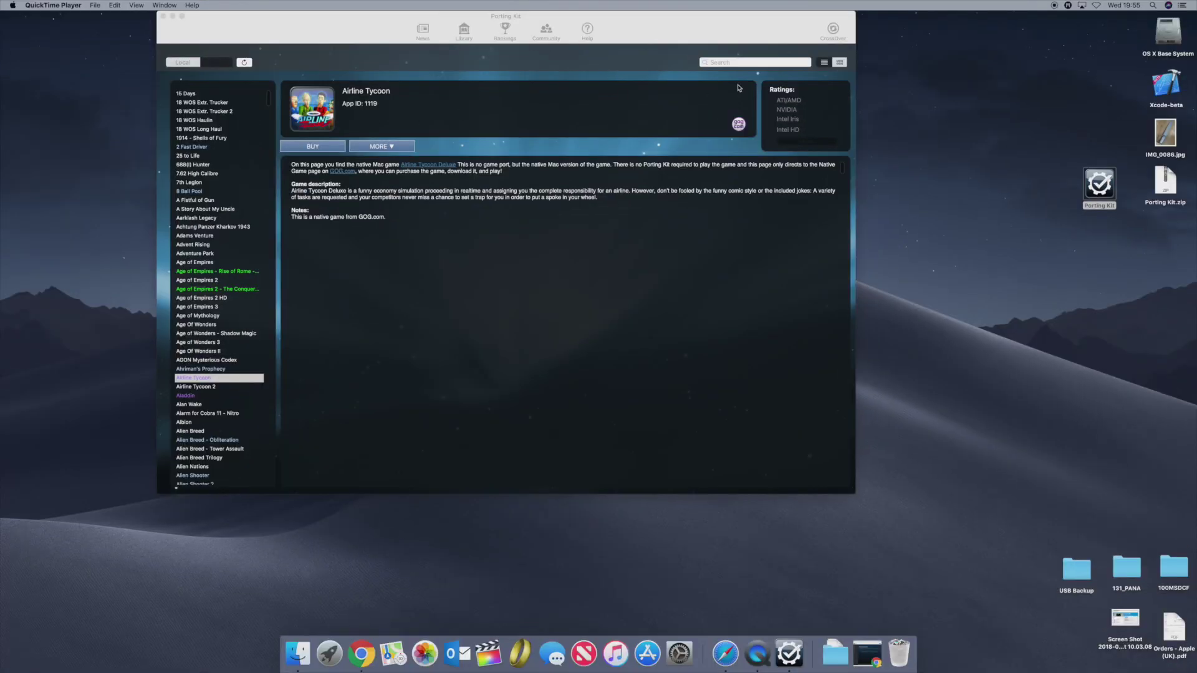
# Step: View Airline Tycoon's full detail page, then return to the library list and scroll through it
pyautogui.click(839, 64)
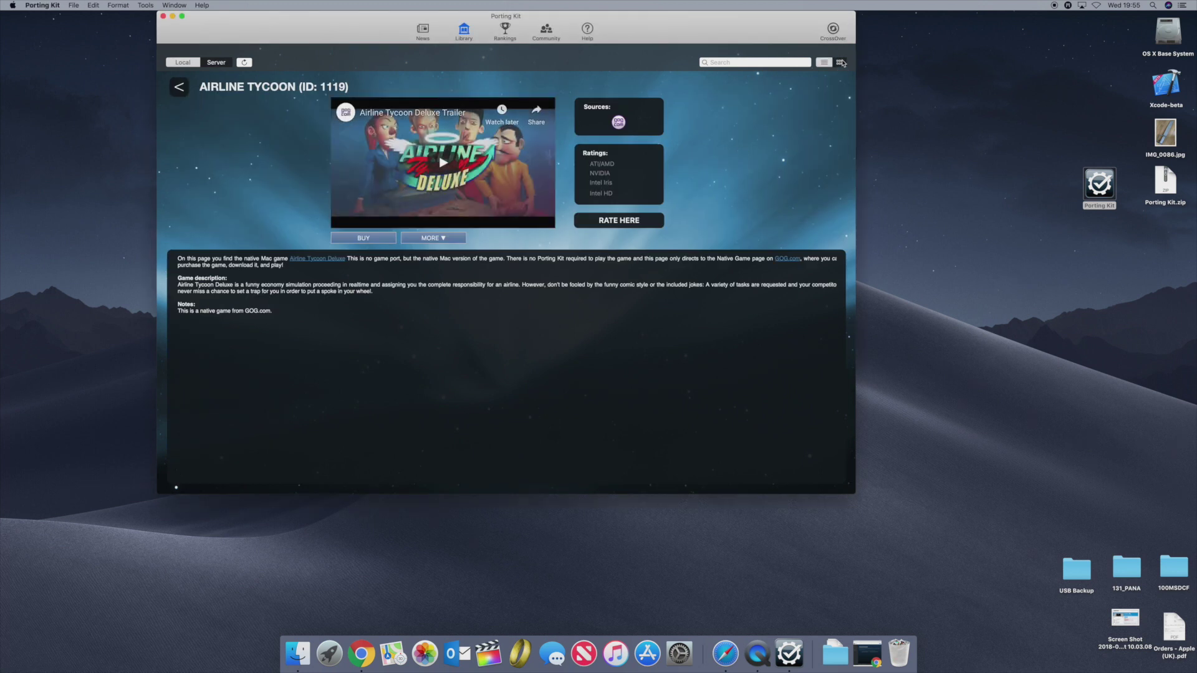
pyautogui.click(180, 89)
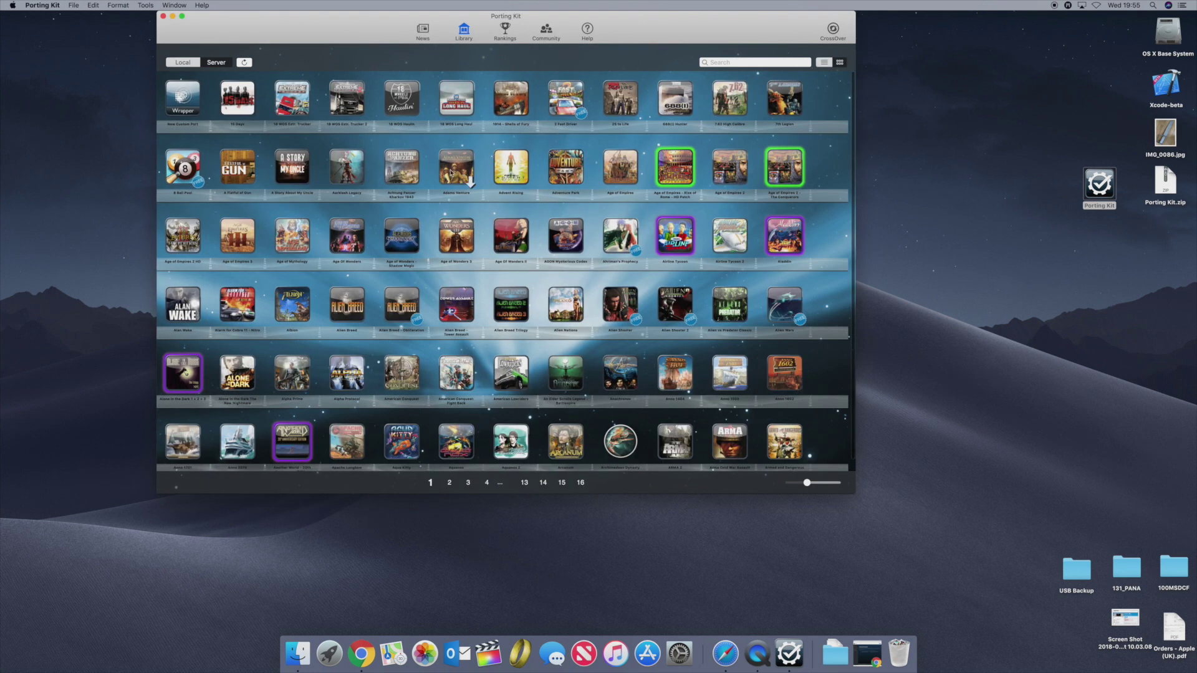
pyautogui.scroll(-3, 500, 194)
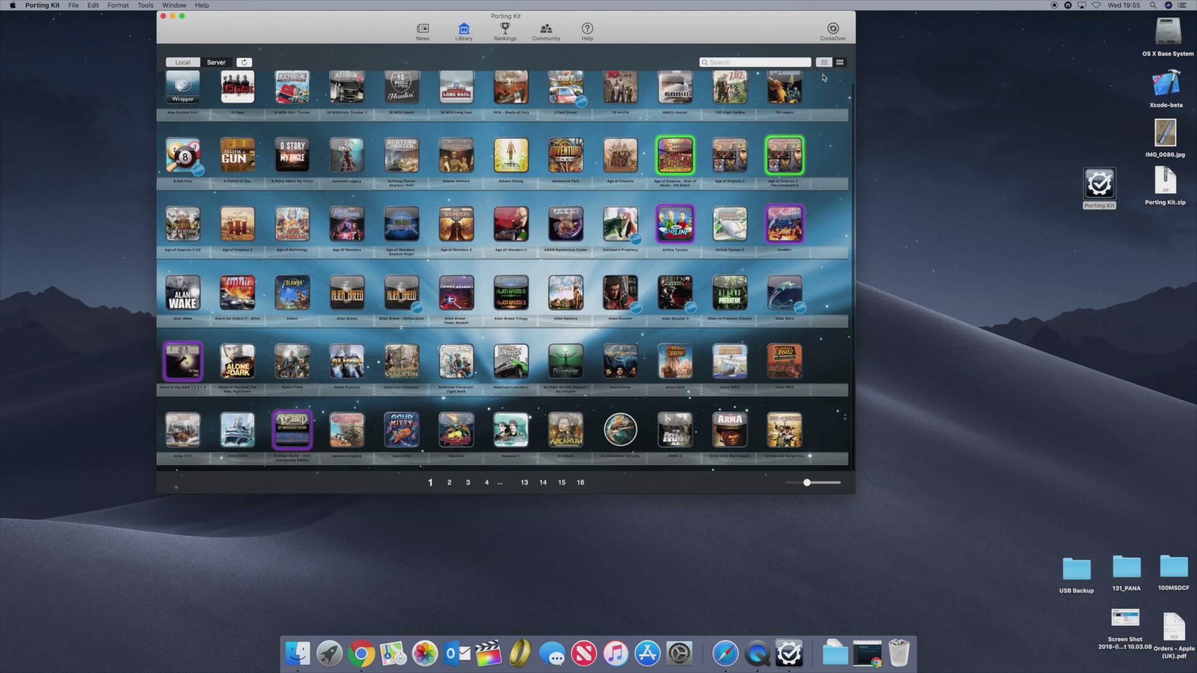
pyautogui.click(825, 65)
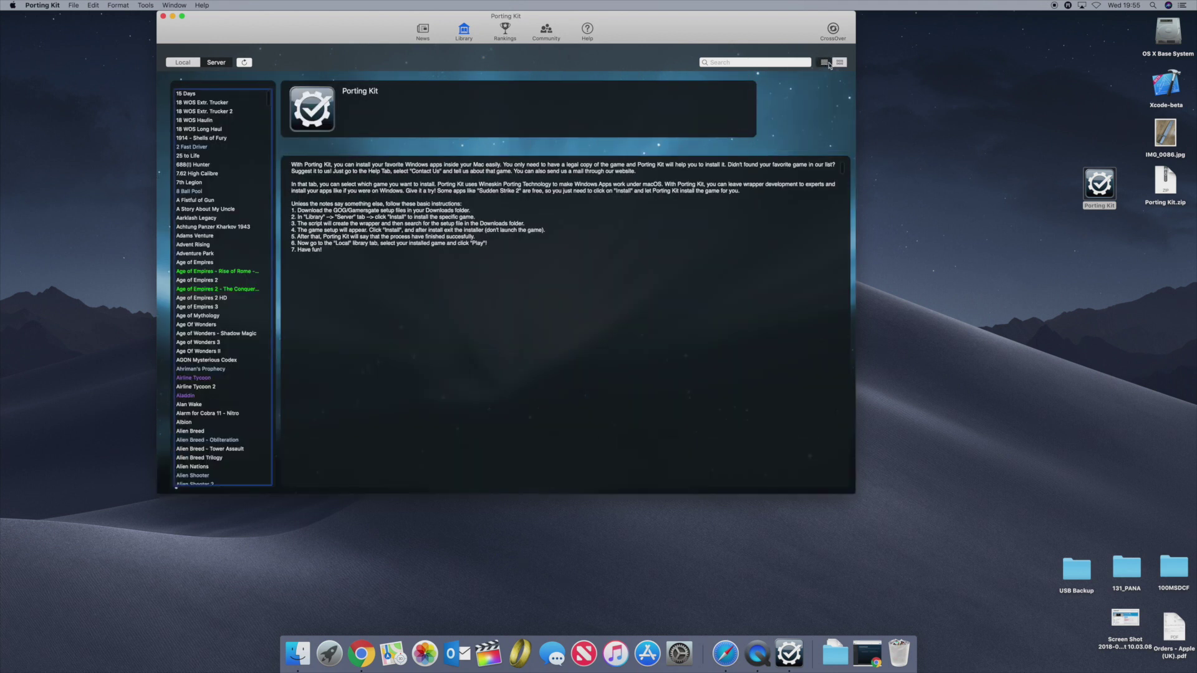
pyautogui.scroll(-20, 187, 274)
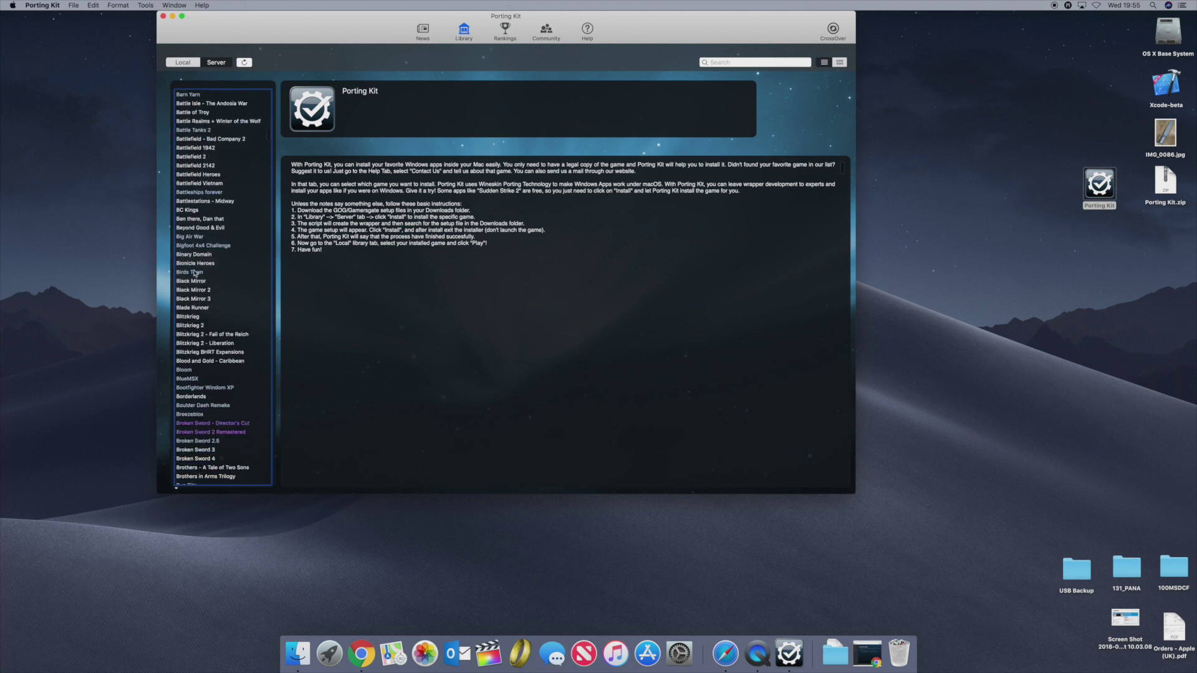
pyautogui.scroll(-15, 195, 272)
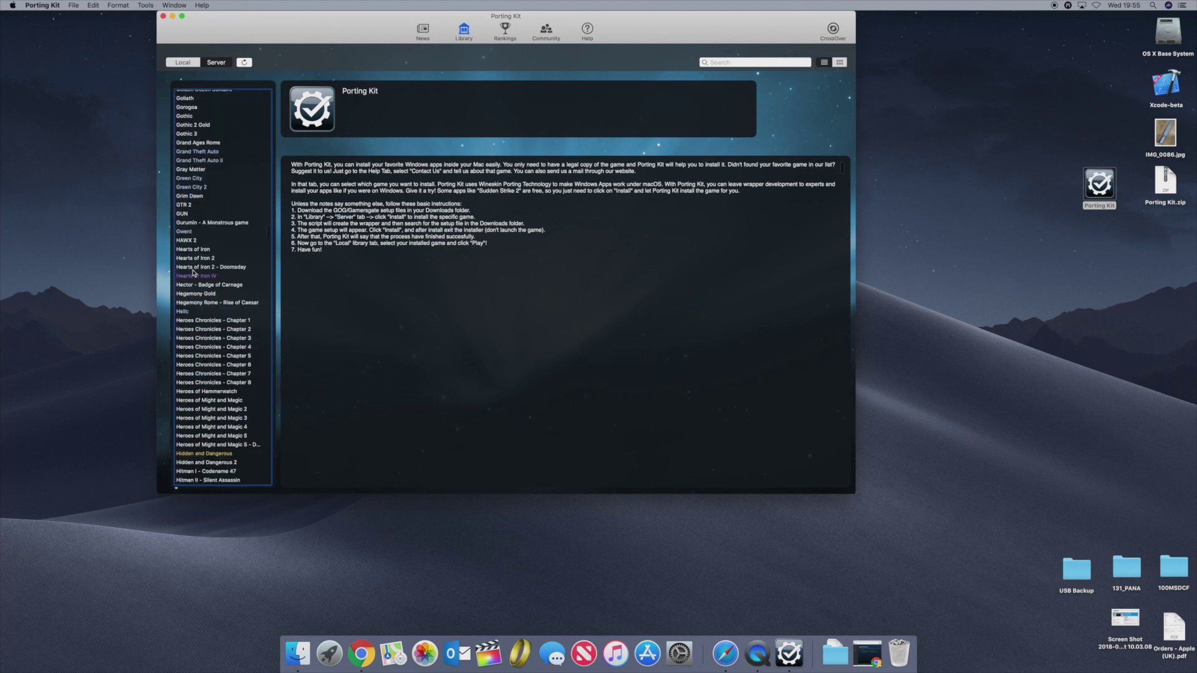
# Step: Search 'sk', open The Elder Scrolls V - Skyrim (Legendary Edition), and show its MORE options
pyautogui.click(728, 62)
pyautogui.write('sky')
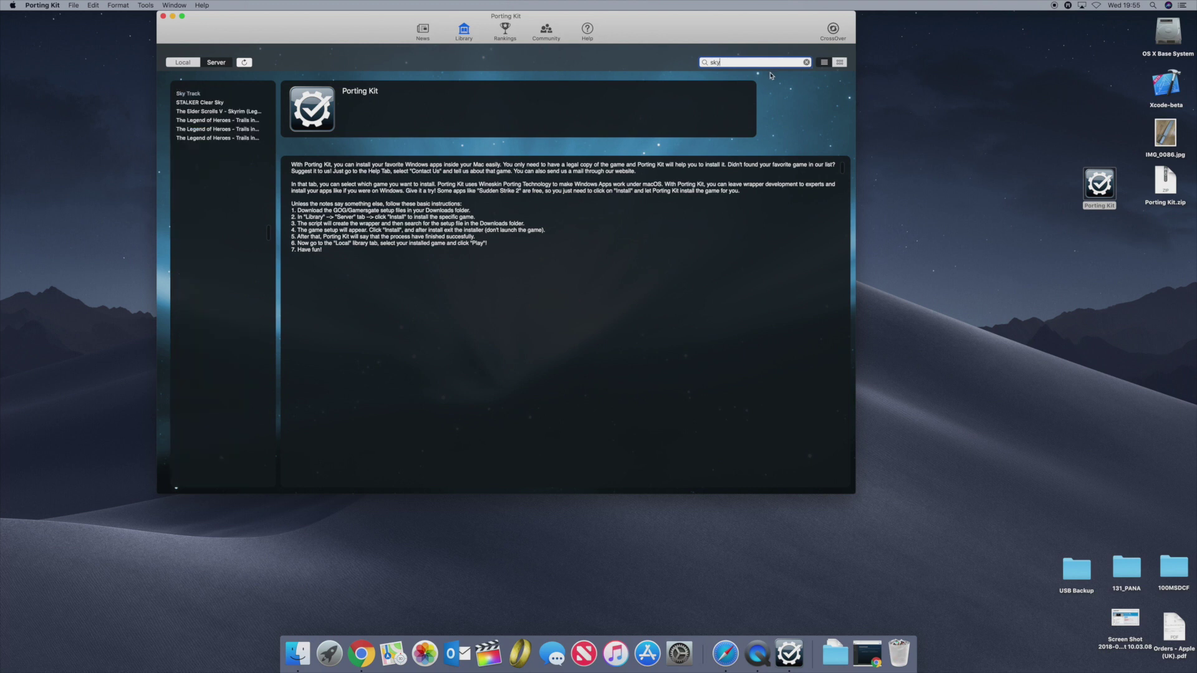
pyautogui.click(211, 113)
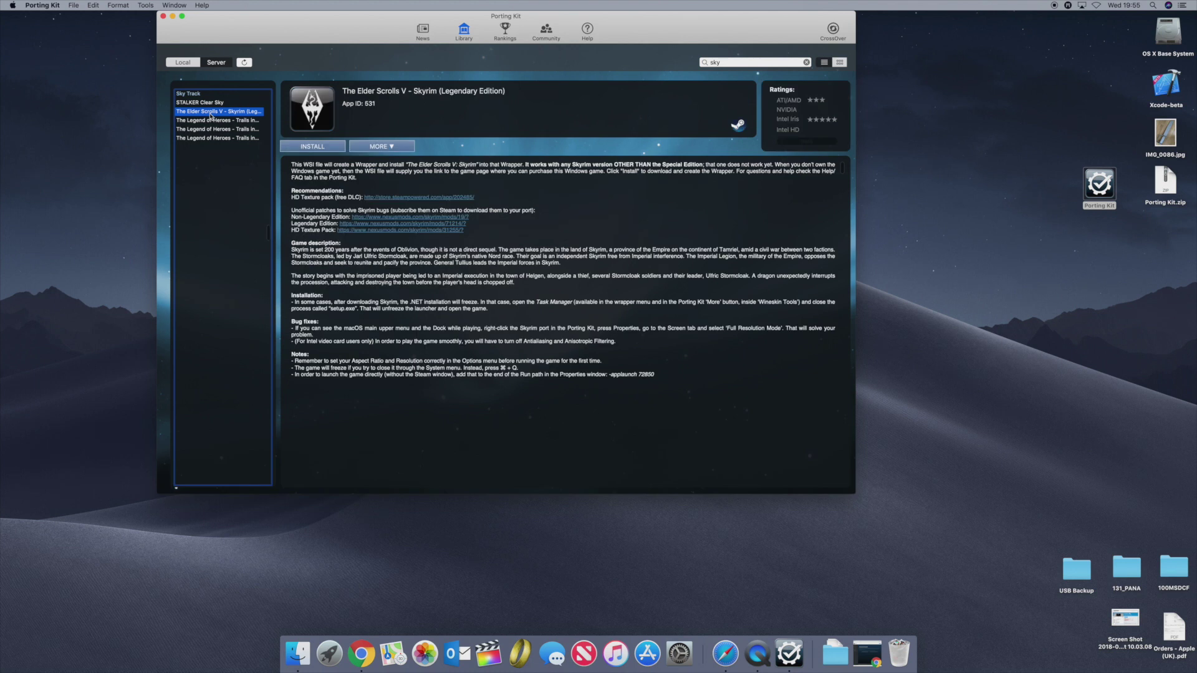
pyautogui.click(393, 146)
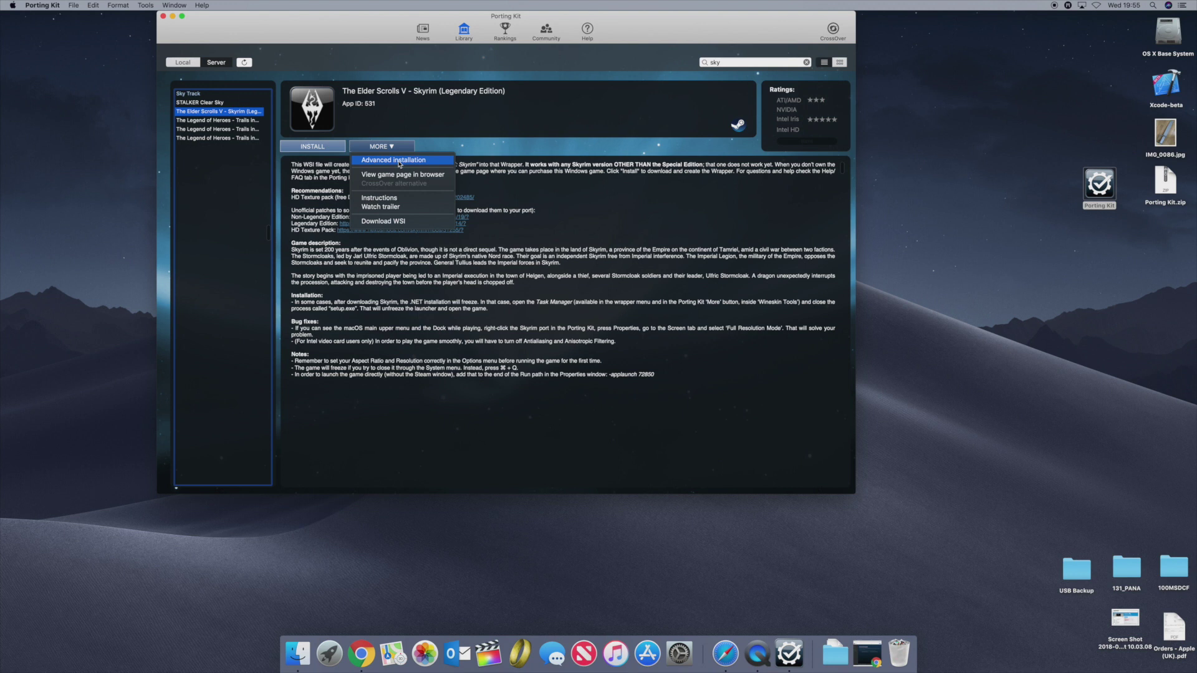
# Step: Run the Advanced Skyrim install with the default engine and Steam dependency into the Games folder
pyautogui.click(399, 161)
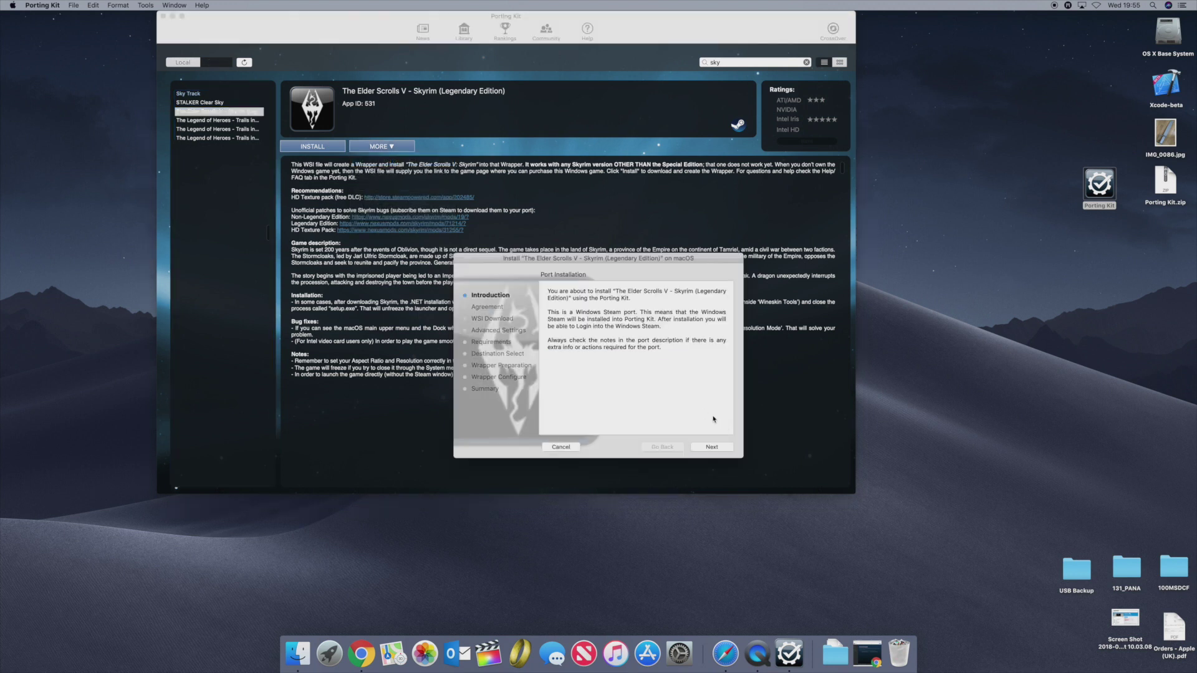
pyautogui.click(717, 448)
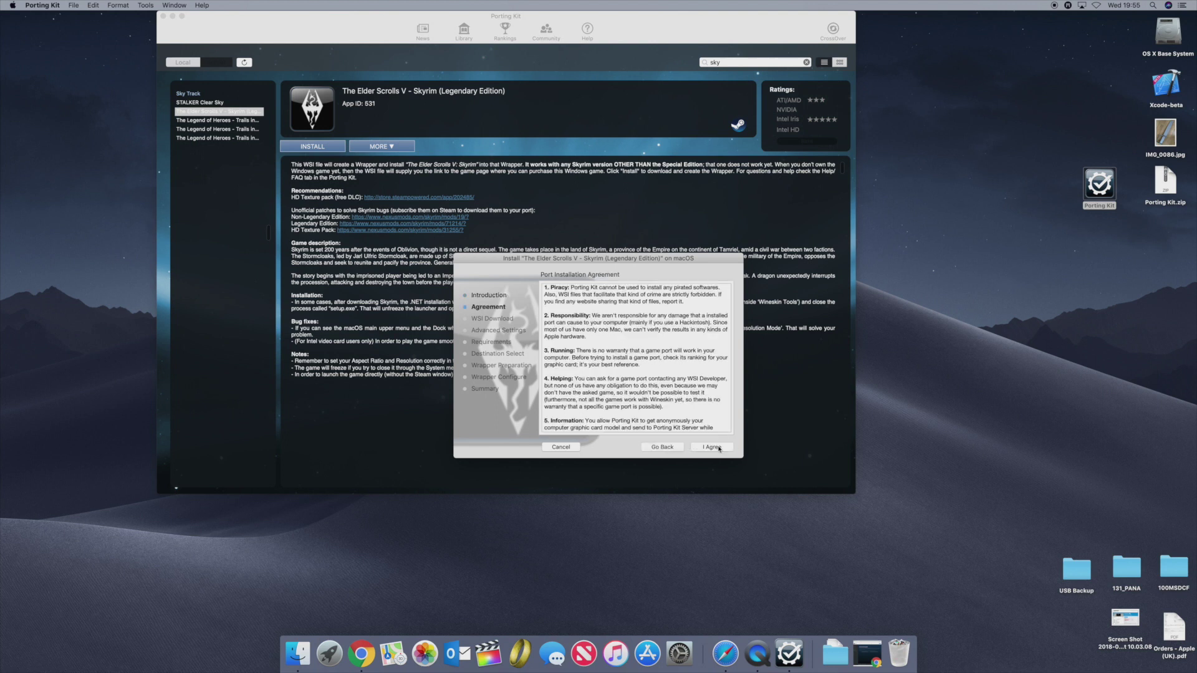
pyautogui.click(718, 448)
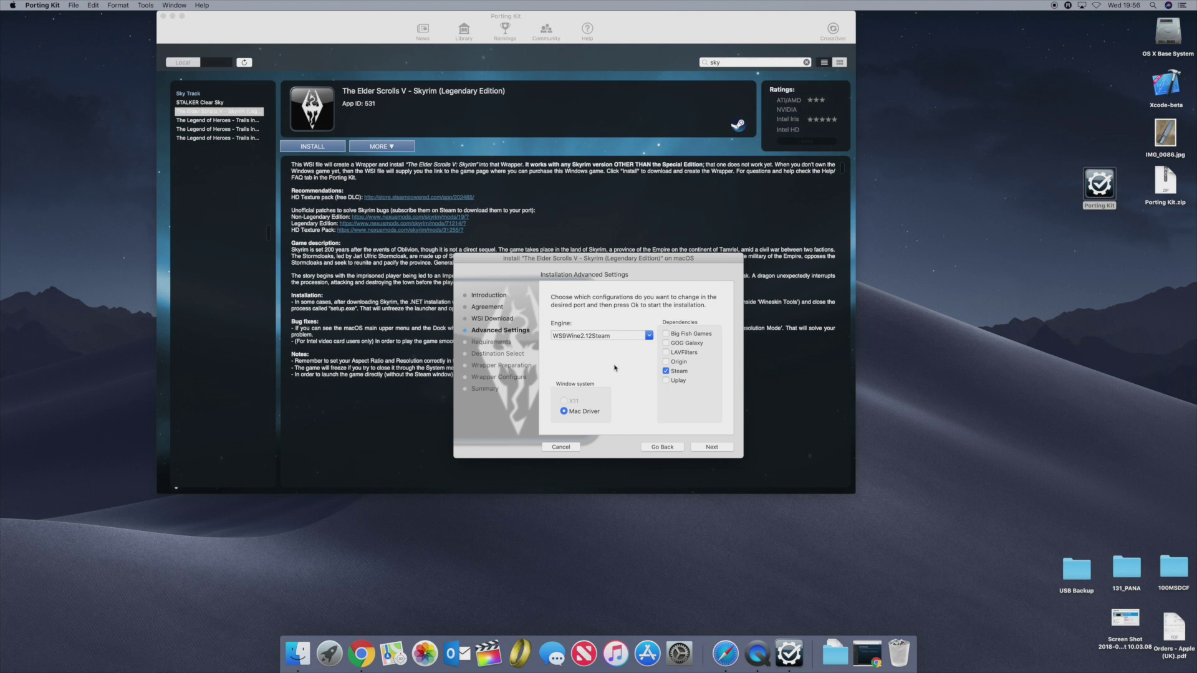
pyautogui.click(710, 449)
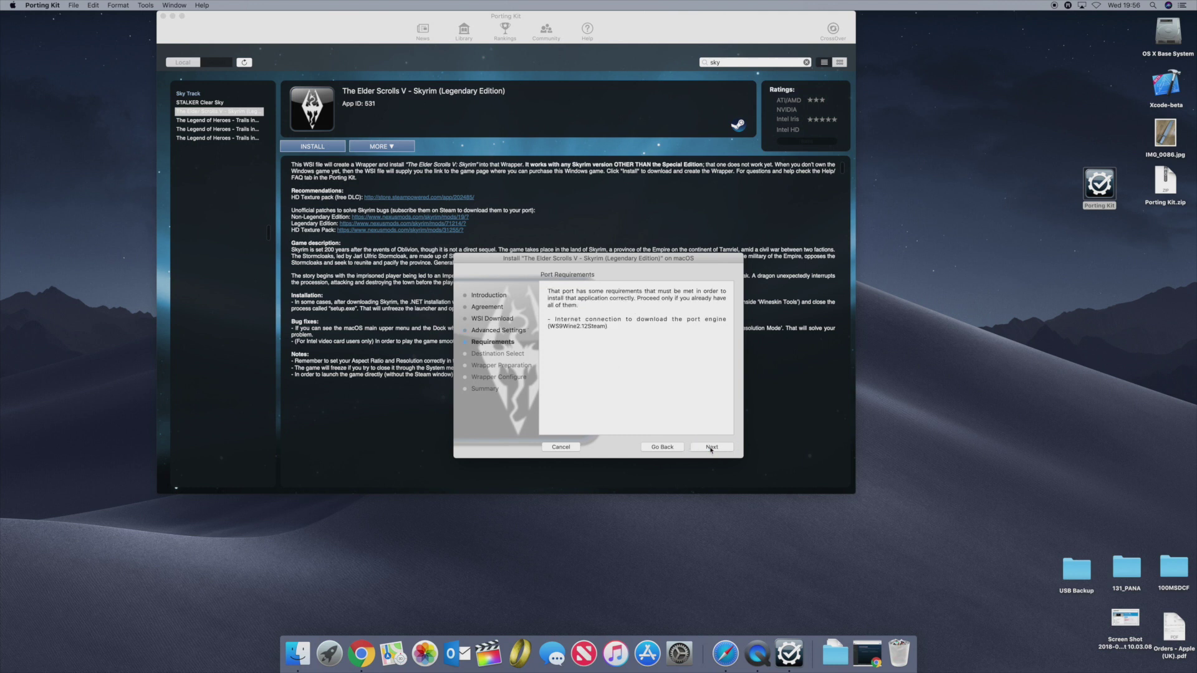
pyautogui.click(711, 448)
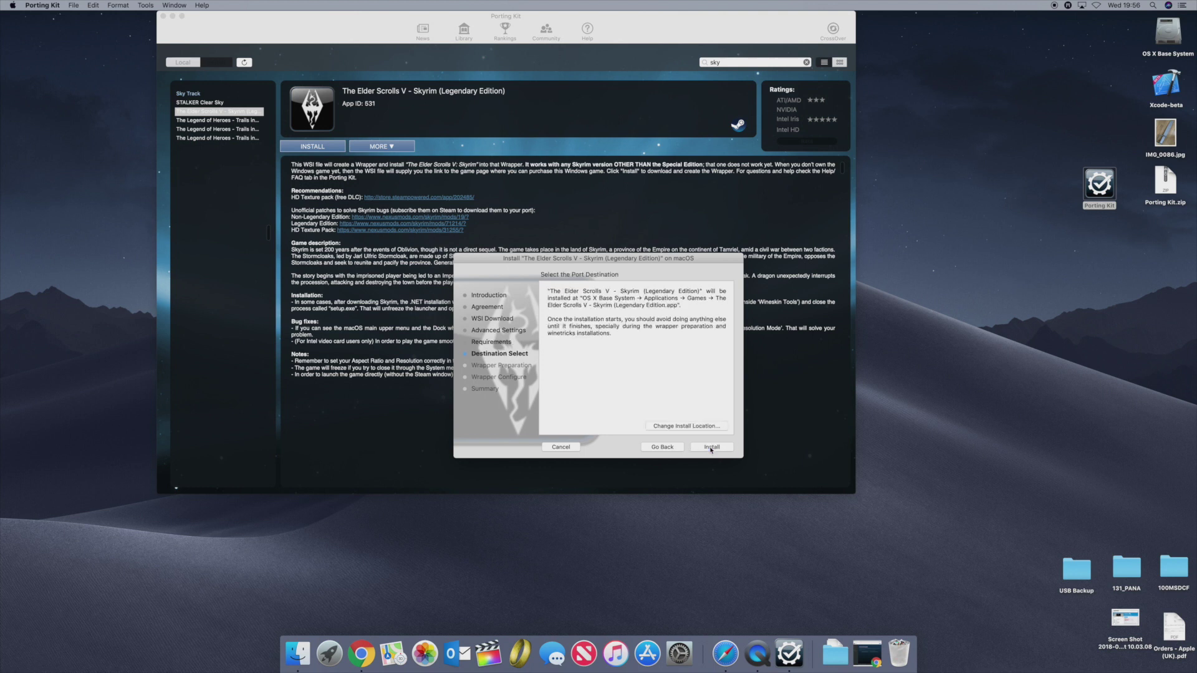
pyautogui.click(711, 447)
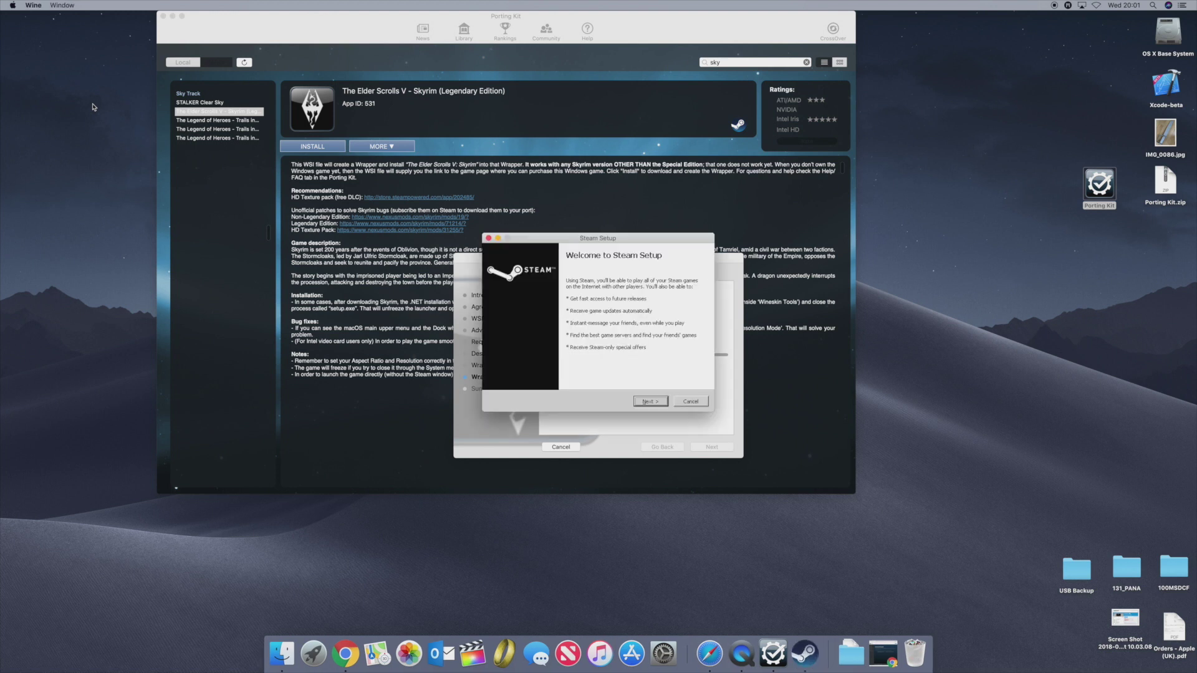
# Step: Complete Steam Setup in English, installed to C:\Program Files\Steam
pyautogui.click(640, 402)
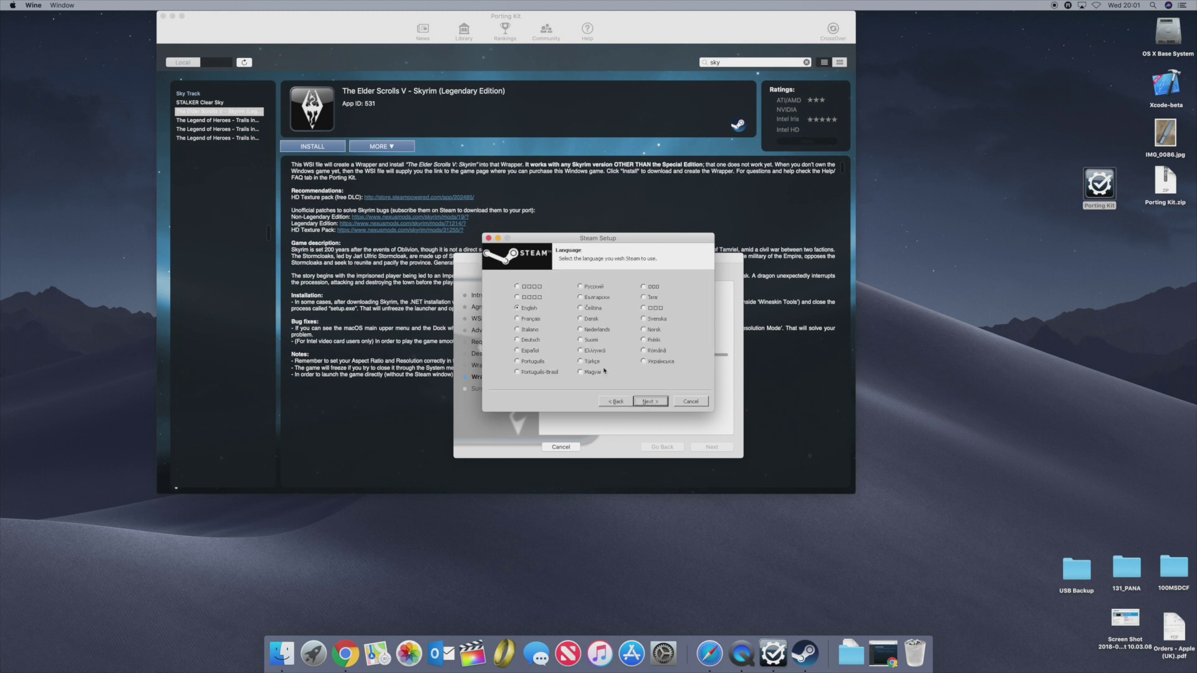
pyautogui.click(650, 402)
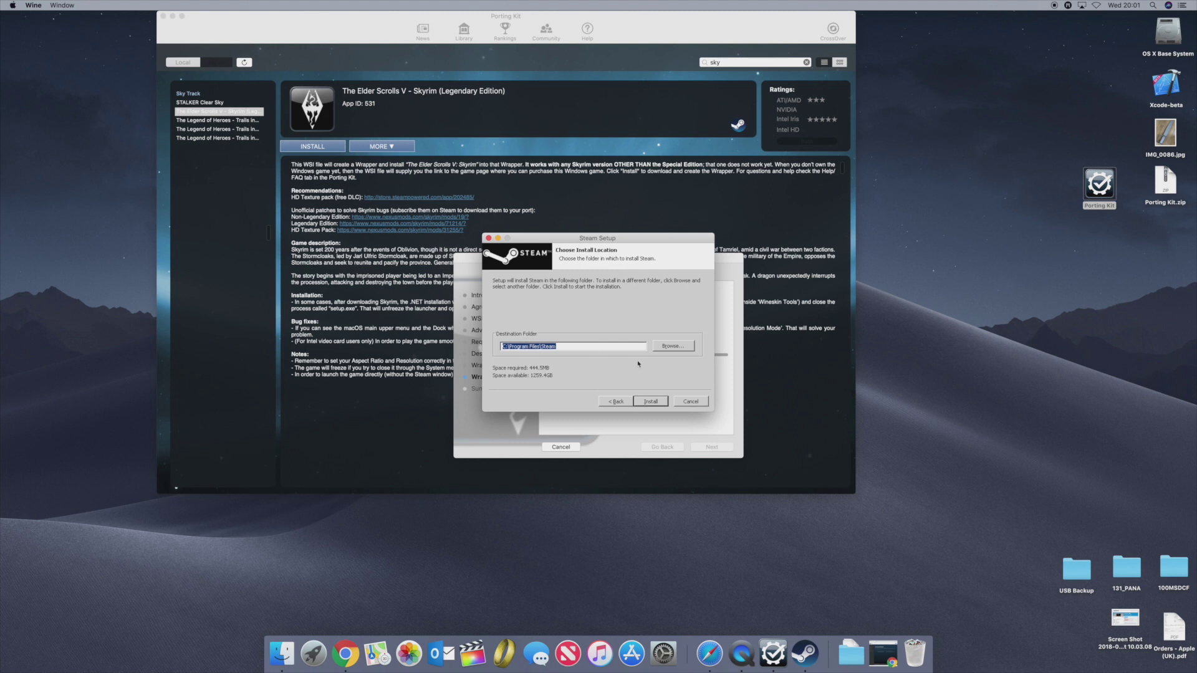
pyautogui.click(659, 401)
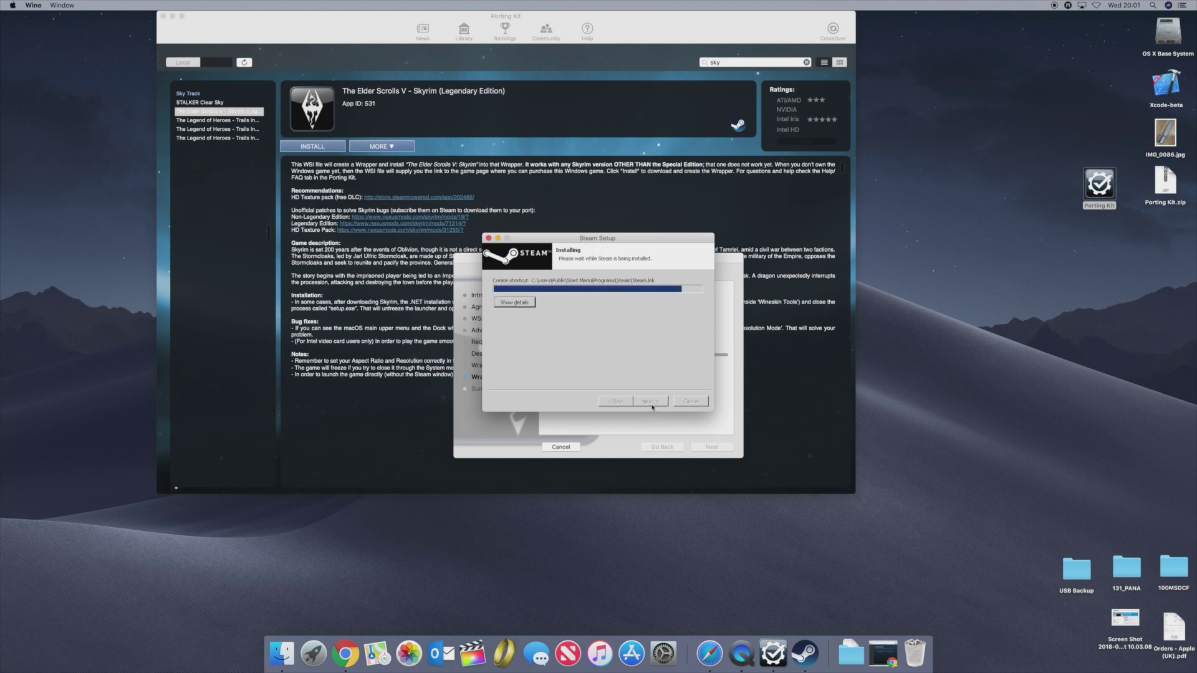
pyautogui.click(650, 401)
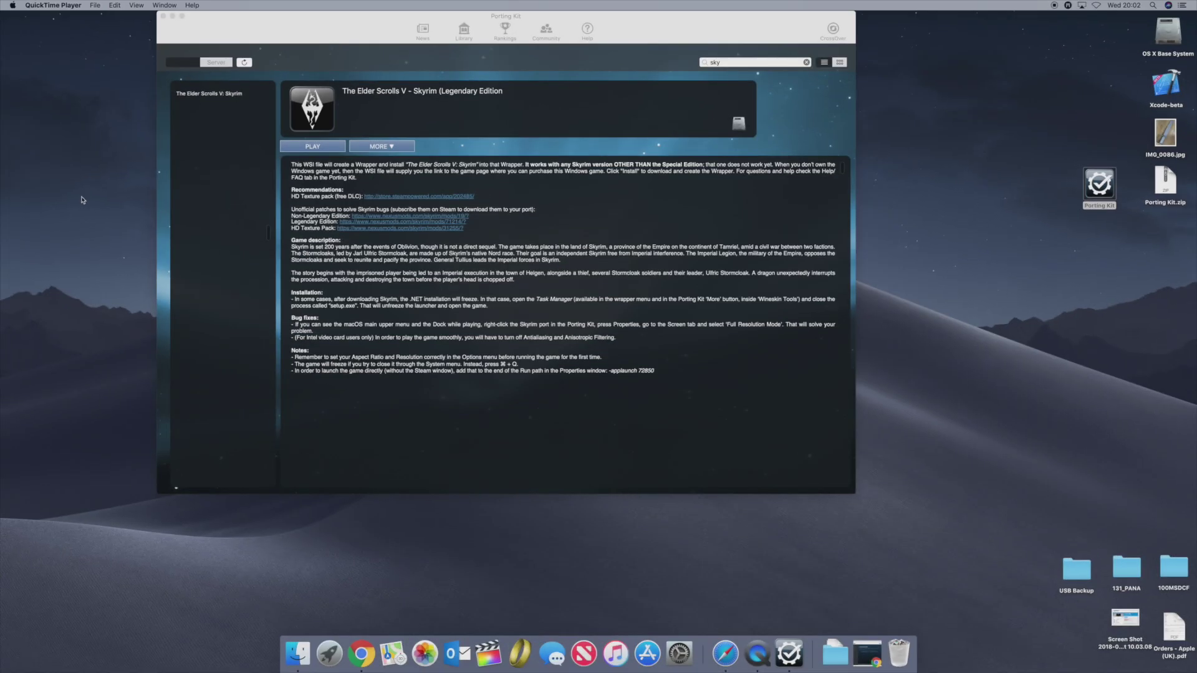
# Step: Launch Skyrim and log in to the existing Steam account with its account name and password
pyautogui.click(319, 148)
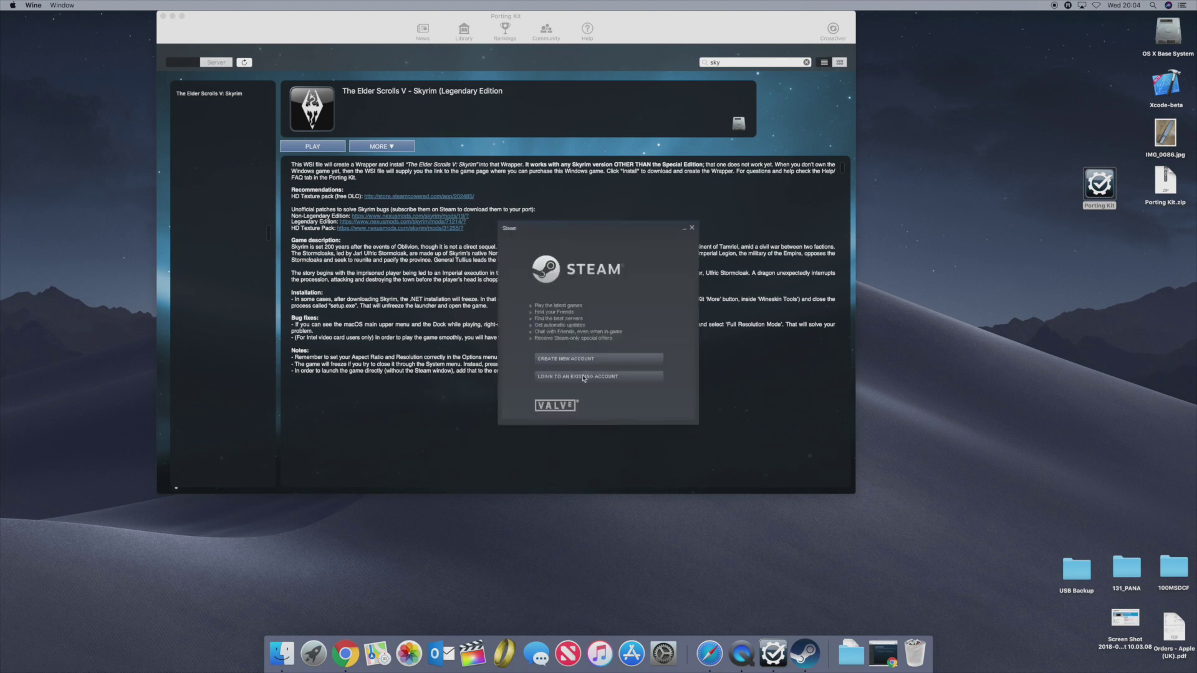
pyautogui.click(583, 376)
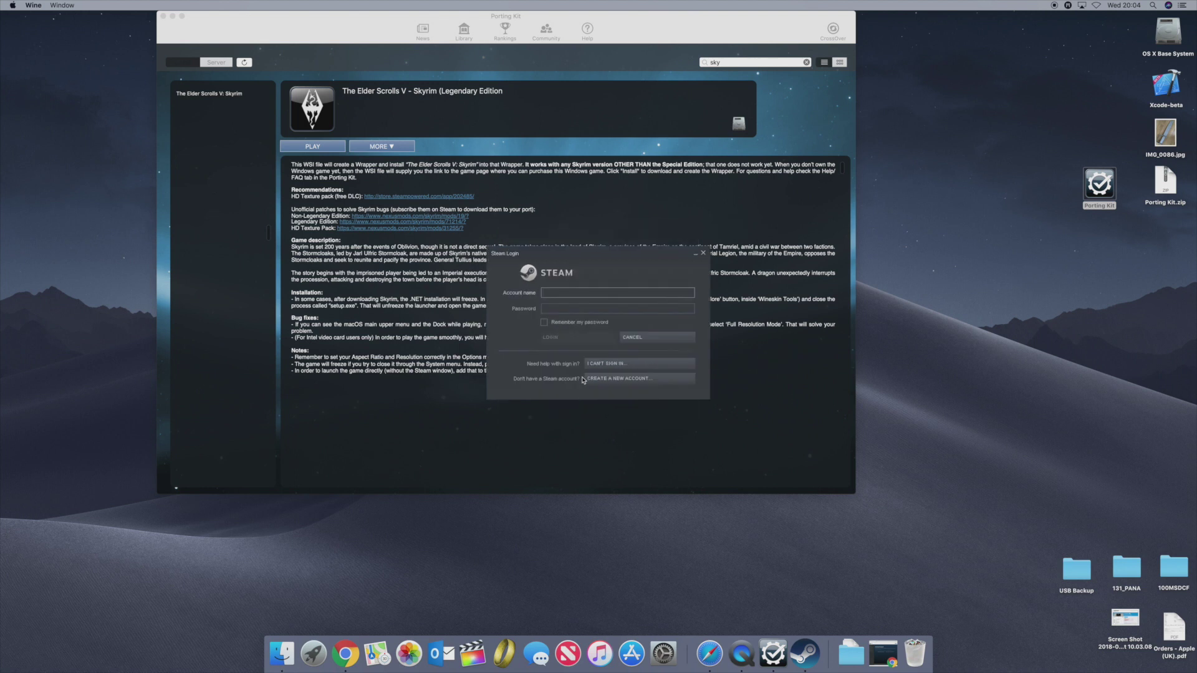
pyautogui.write('Doobrey')
pyautogui.press('Tab')
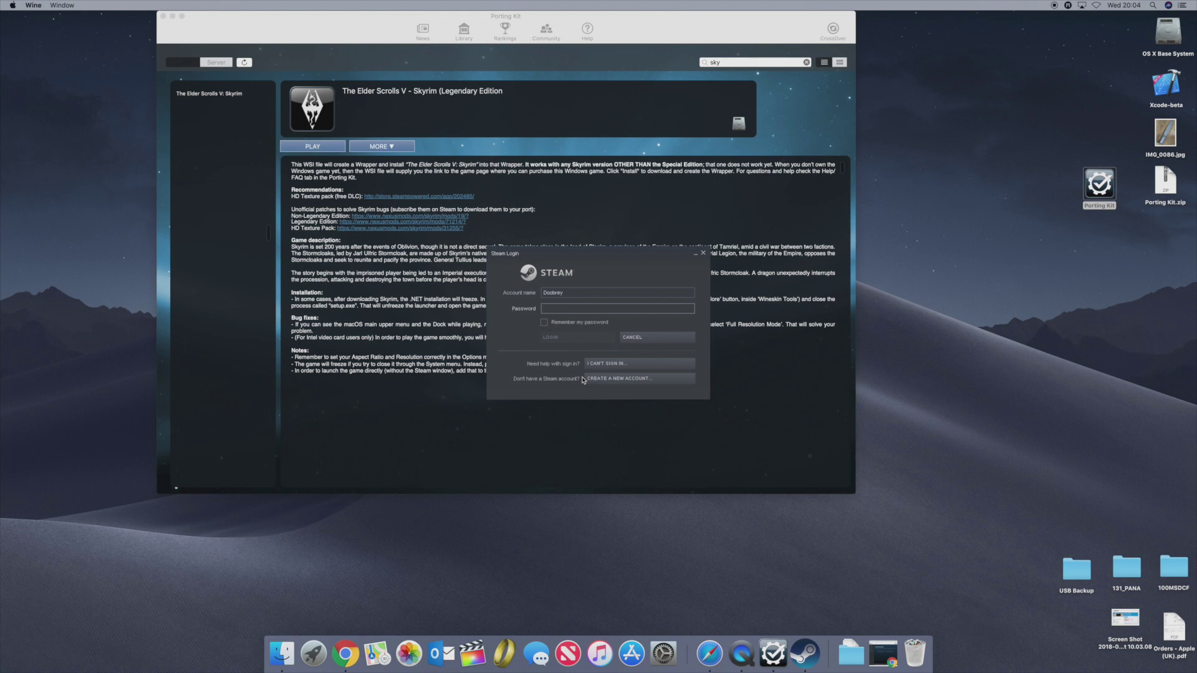
pyautogui.write('••••••')
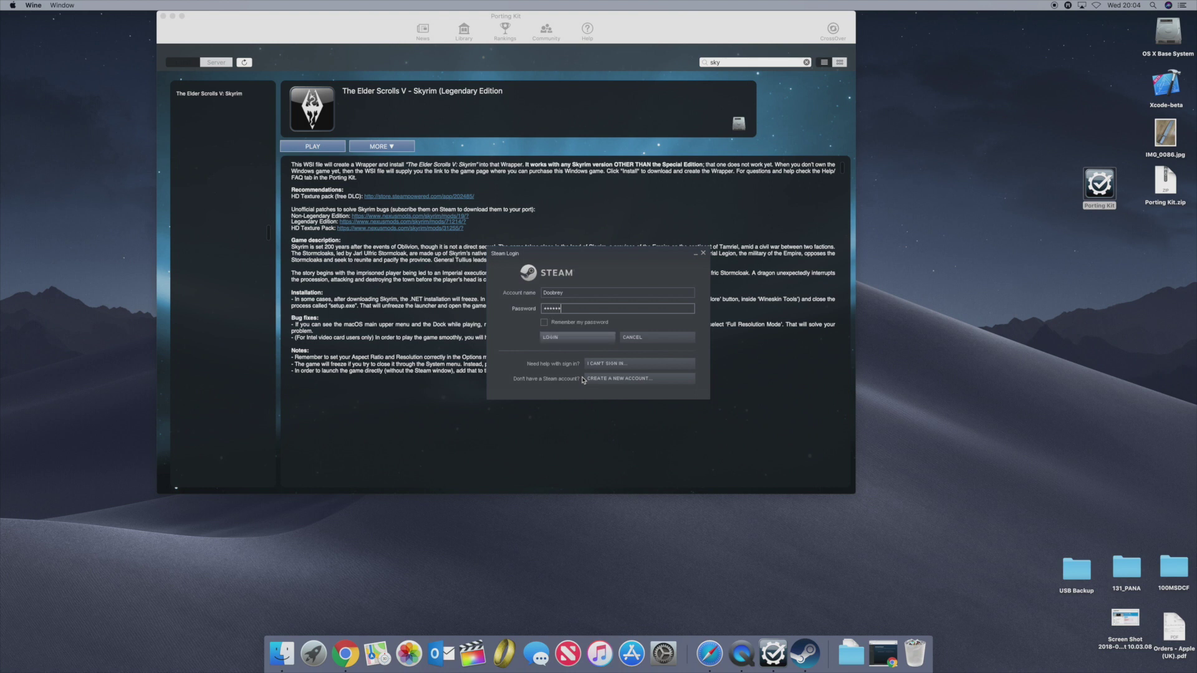
pyautogui.click(577, 337)
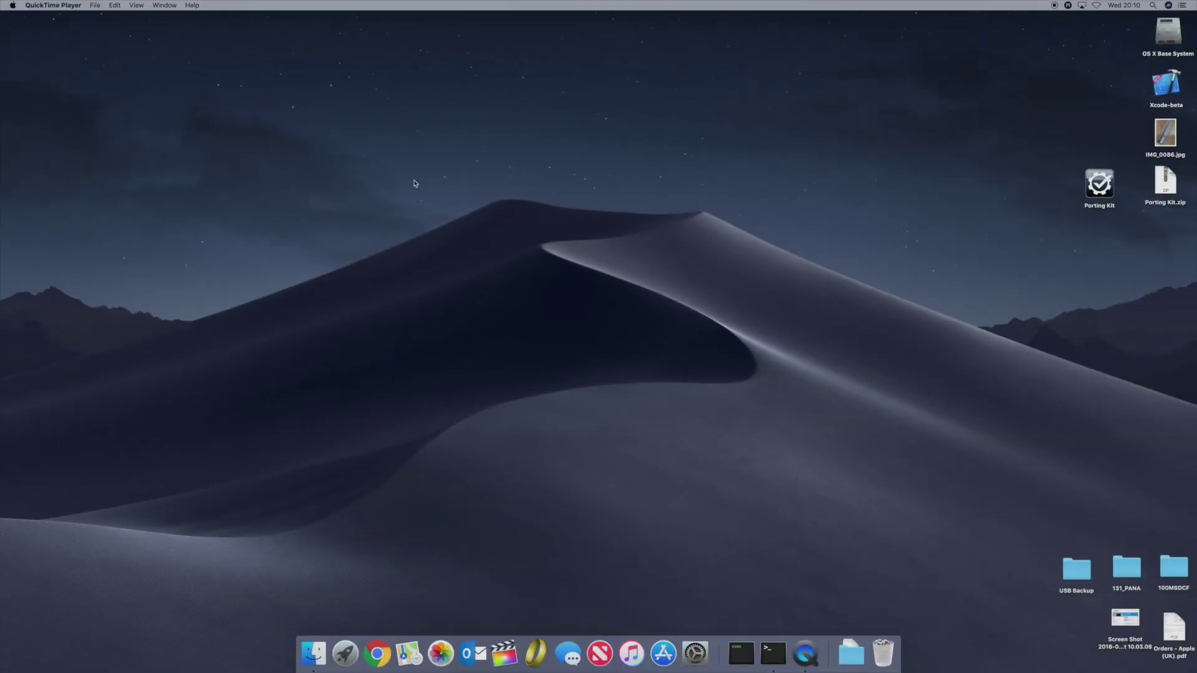
# Step: Relaunch Porting Kit, play Skyrim from the Local library, and move the window top-left
pyautogui.doubleClick(1101, 184)
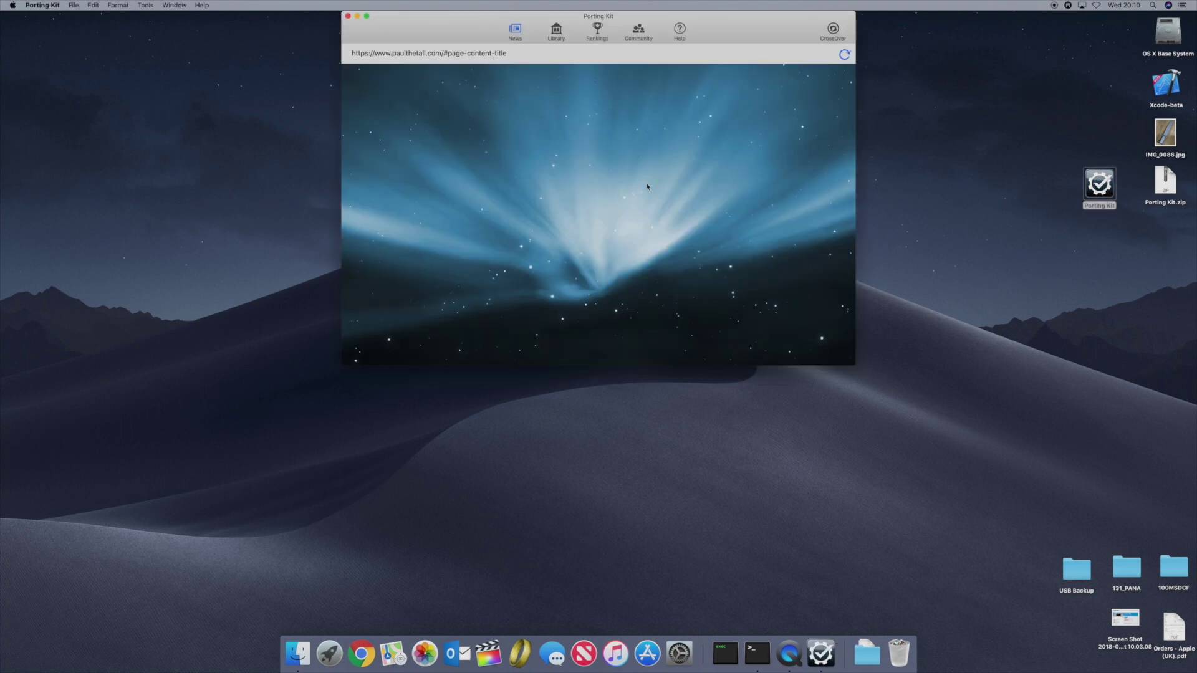
pyautogui.click(557, 31)
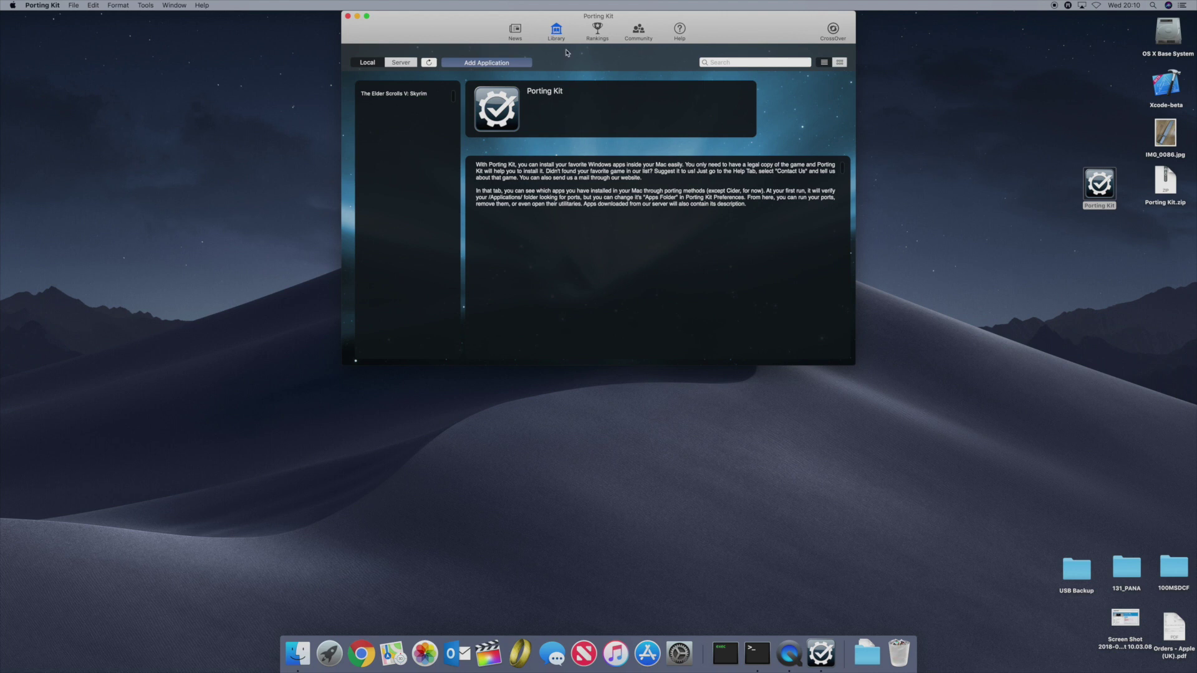
pyautogui.click(399, 95)
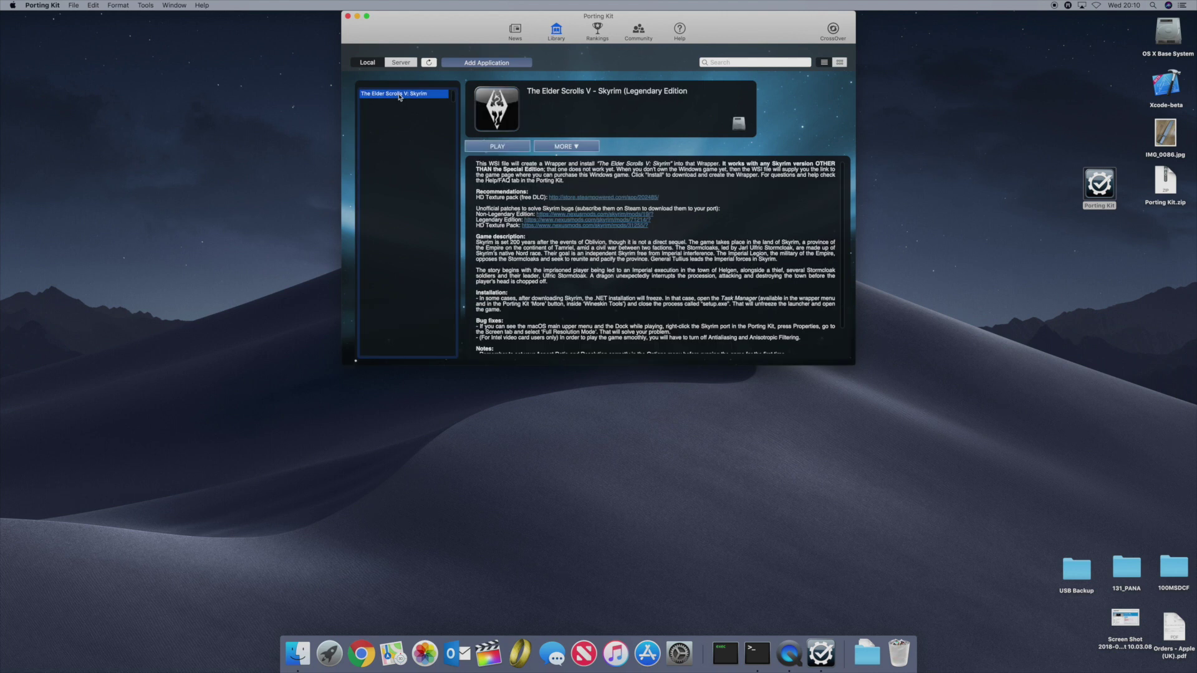
pyautogui.click(500, 150)
pyautogui.moveTo(719, 19); pyautogui.dragTo(402, 30)
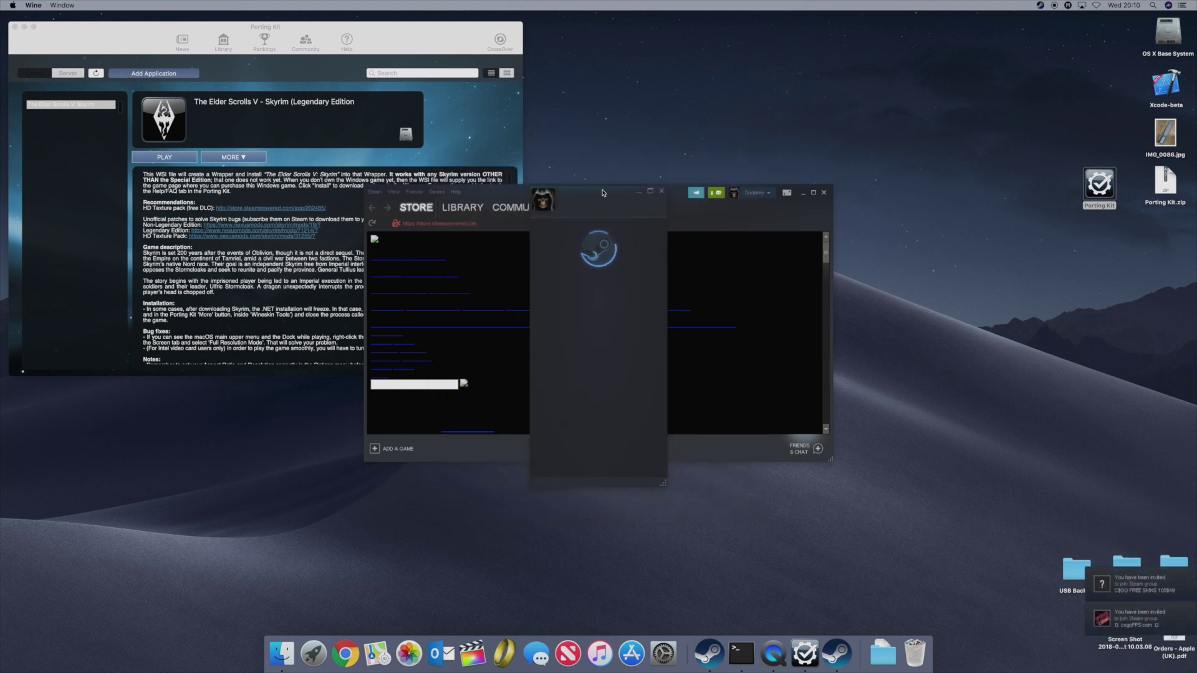
# Step: Install The Elder Scrolls V: Skyrim from the Steam library with the default shortcut options
pyautogui.moveTo(603, 192); pyautogui.dragTo(1020, 189)
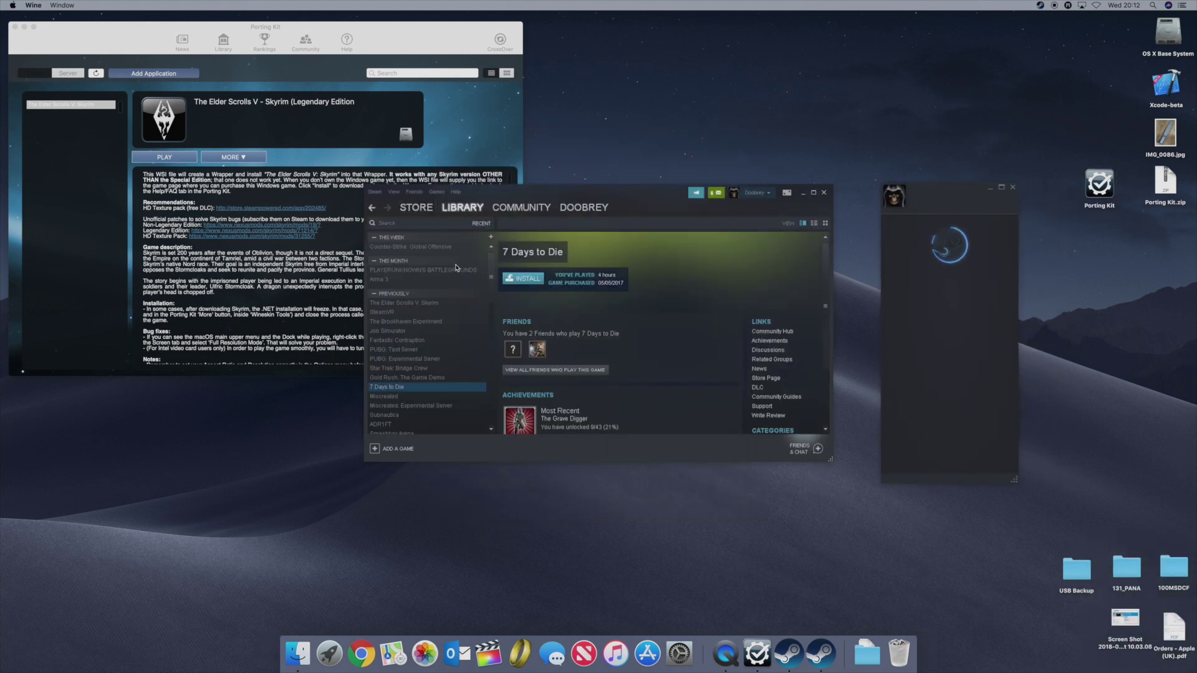
pyautogui.click(405, 303)
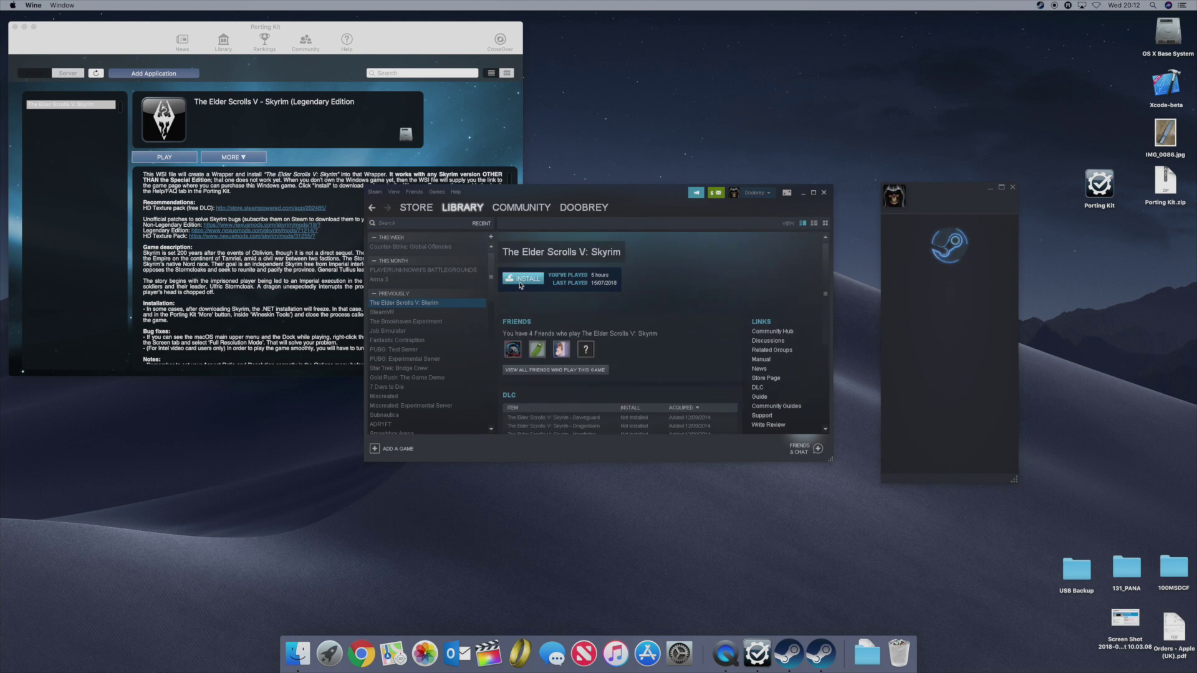
pyautogui.click(519, 282)
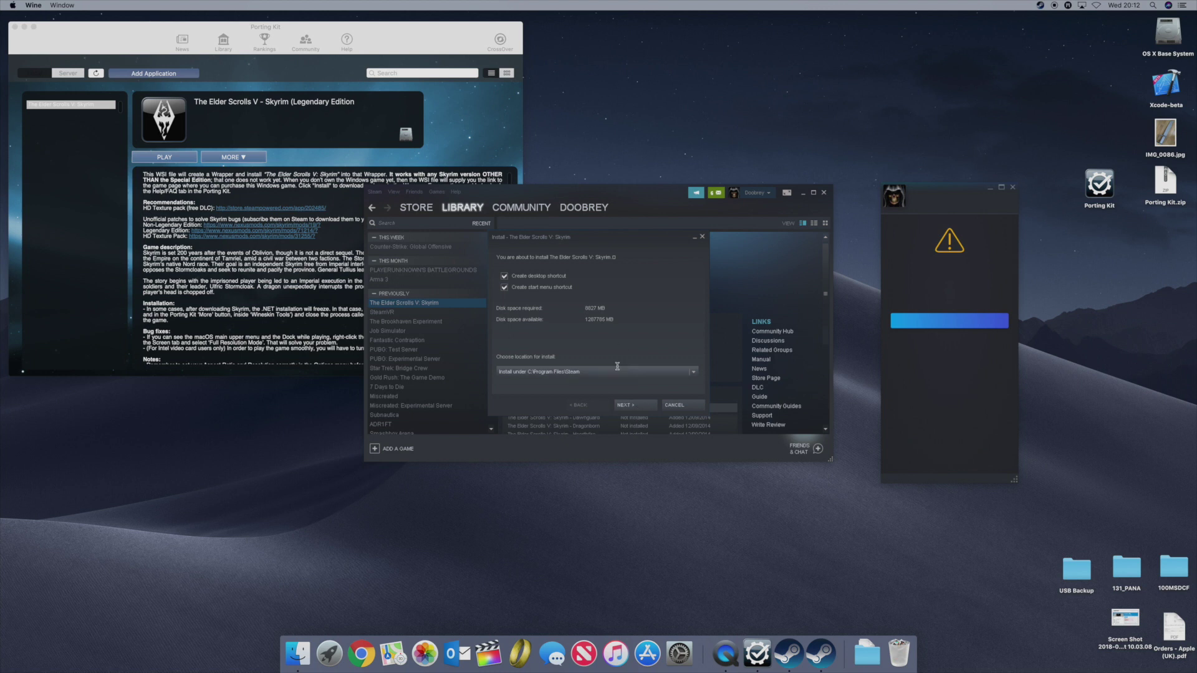
pyautogui.click(633, 406)
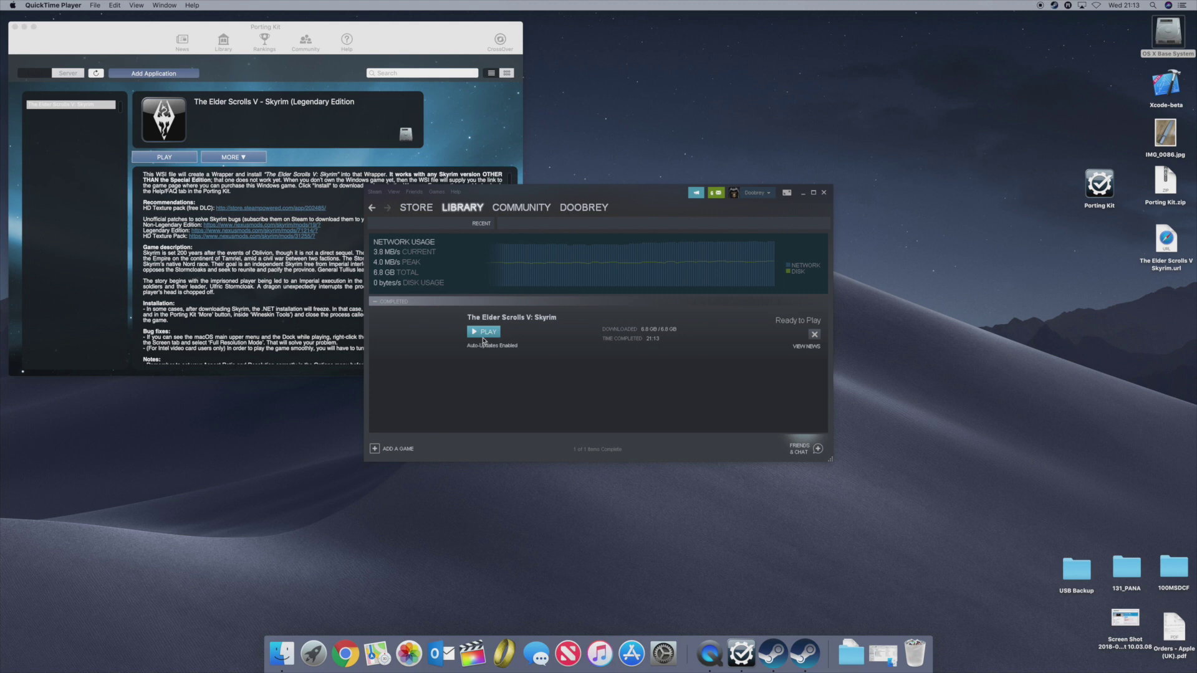
# Step: Launch Skyrim from Steam, dismiss the DXSETUP .NET Framework error, and return to Porting Kit
pyautogui.click(485, 333)
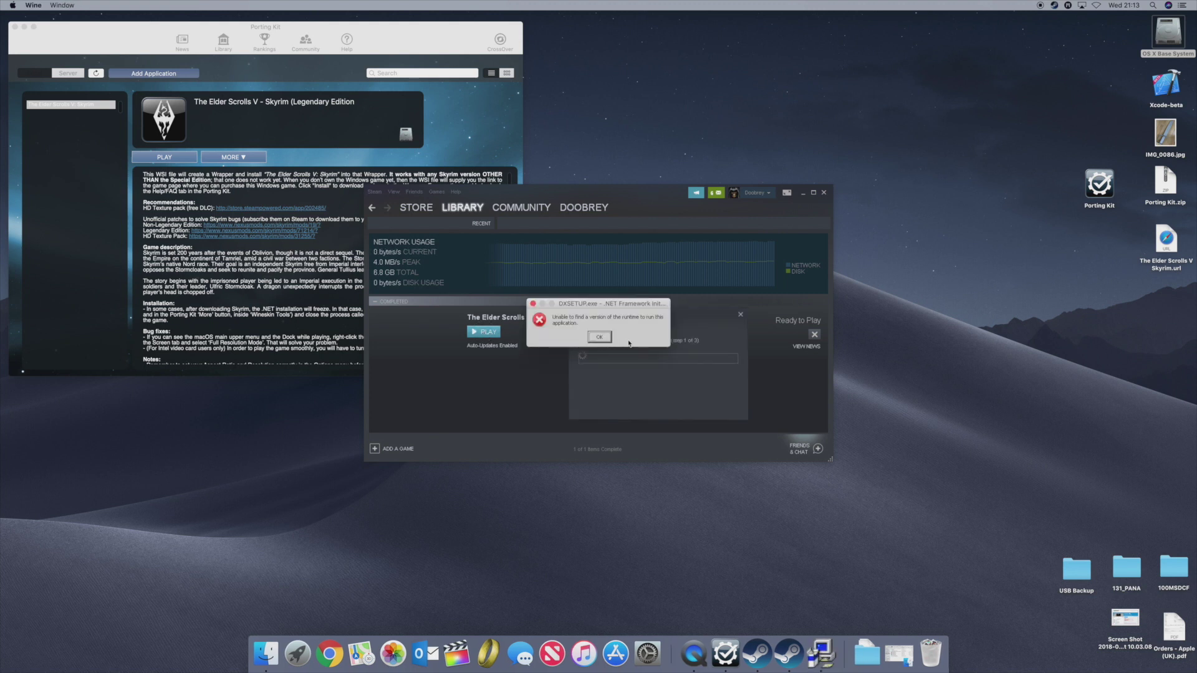
pyautogui.click(600, 337)
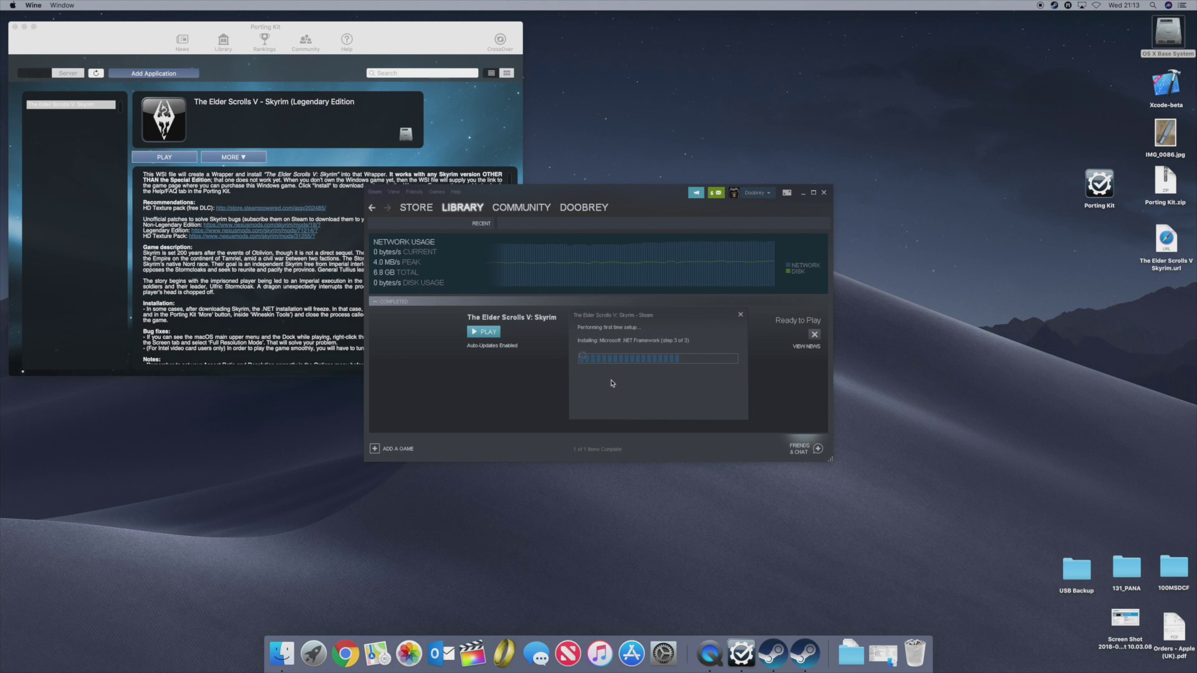
pyautogui.click(382, 319)
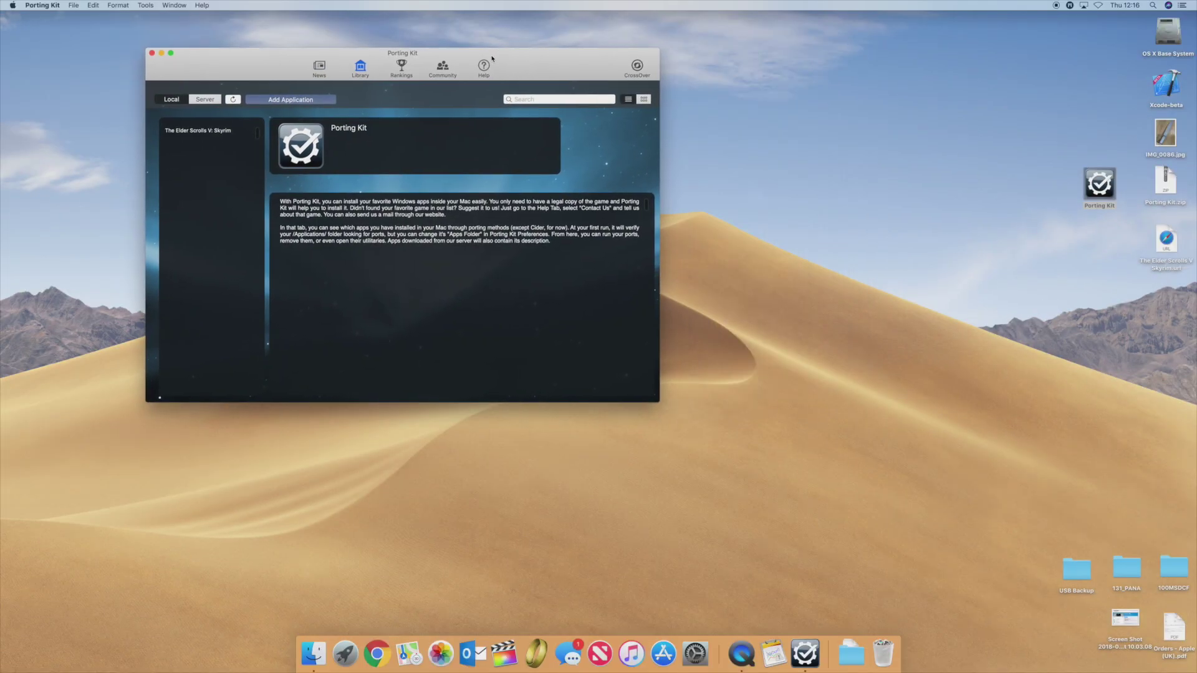
# Step: Enlarge the Skyrim wrapper's details window to read its installation instructions
pyautogui.click(185, 133)
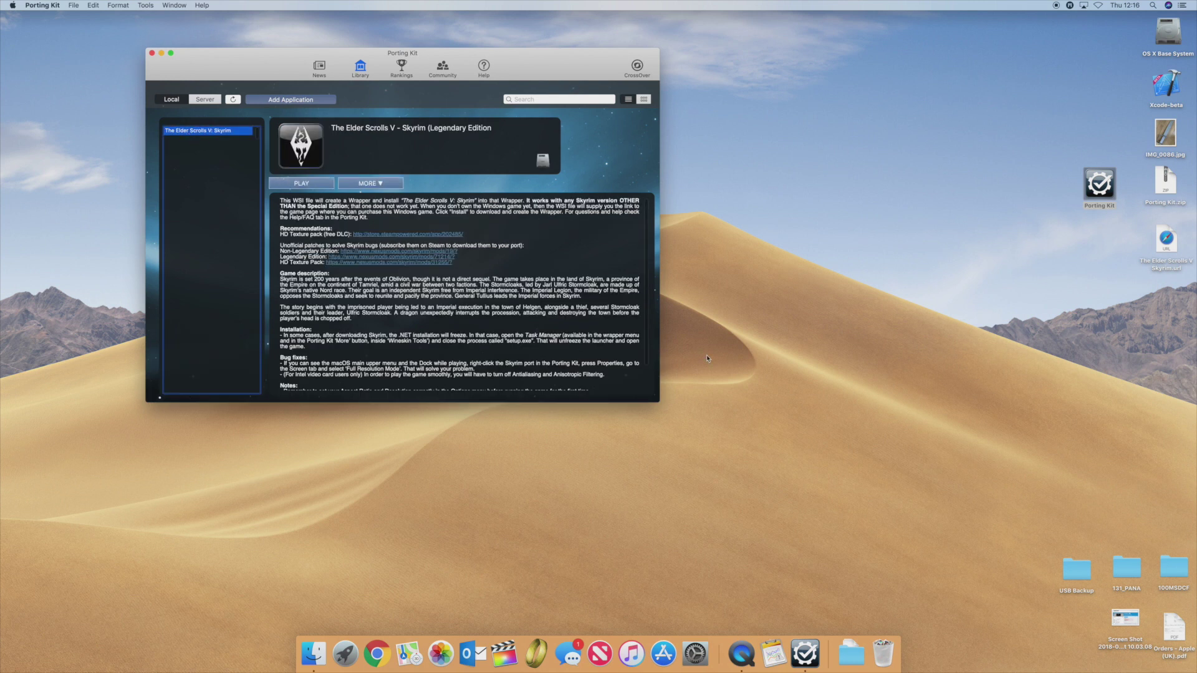
pyautogui.moveTo(654, 408); pyautogui.dragTo(712, 469)
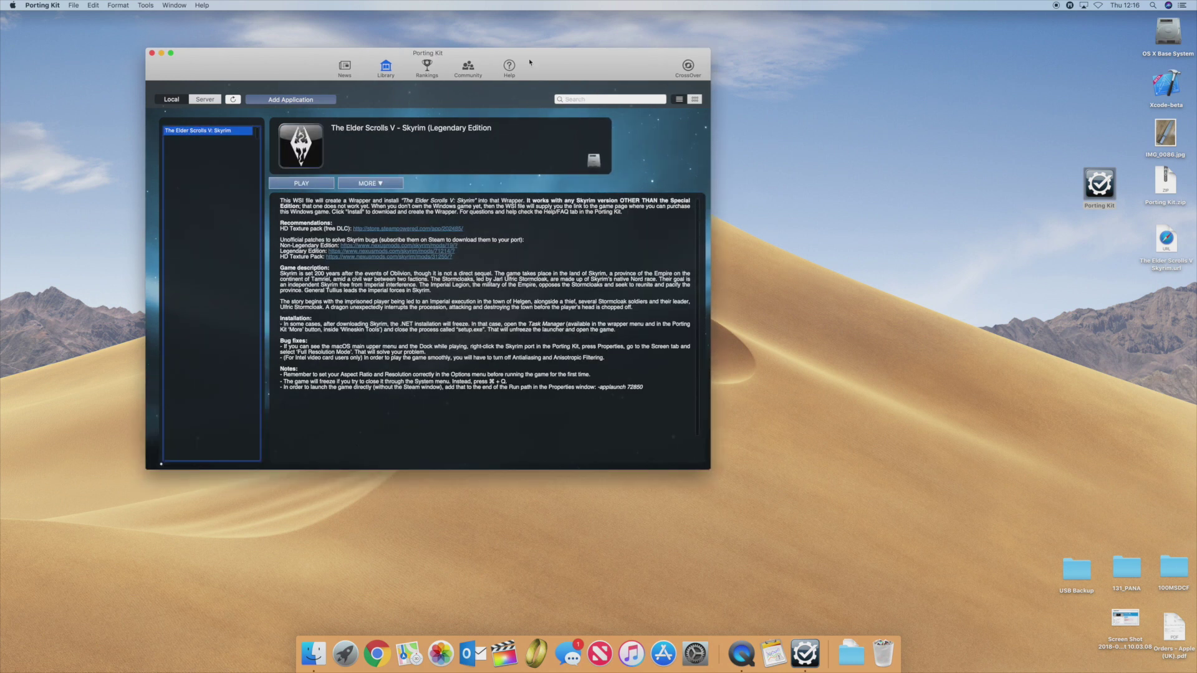
pyautogui.moveTo(540, 58); pyautogui.dragTo(451, 29)
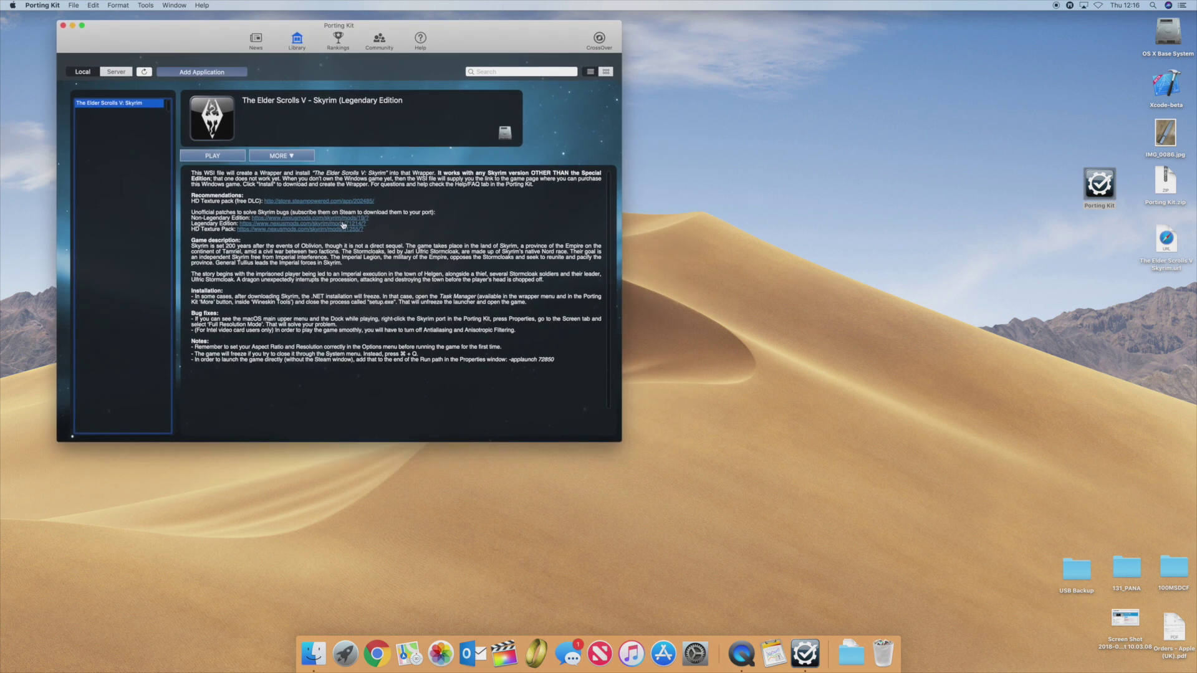
pyautogui.moveTo(530, 302); pyautogui.dragTo(199, 296)
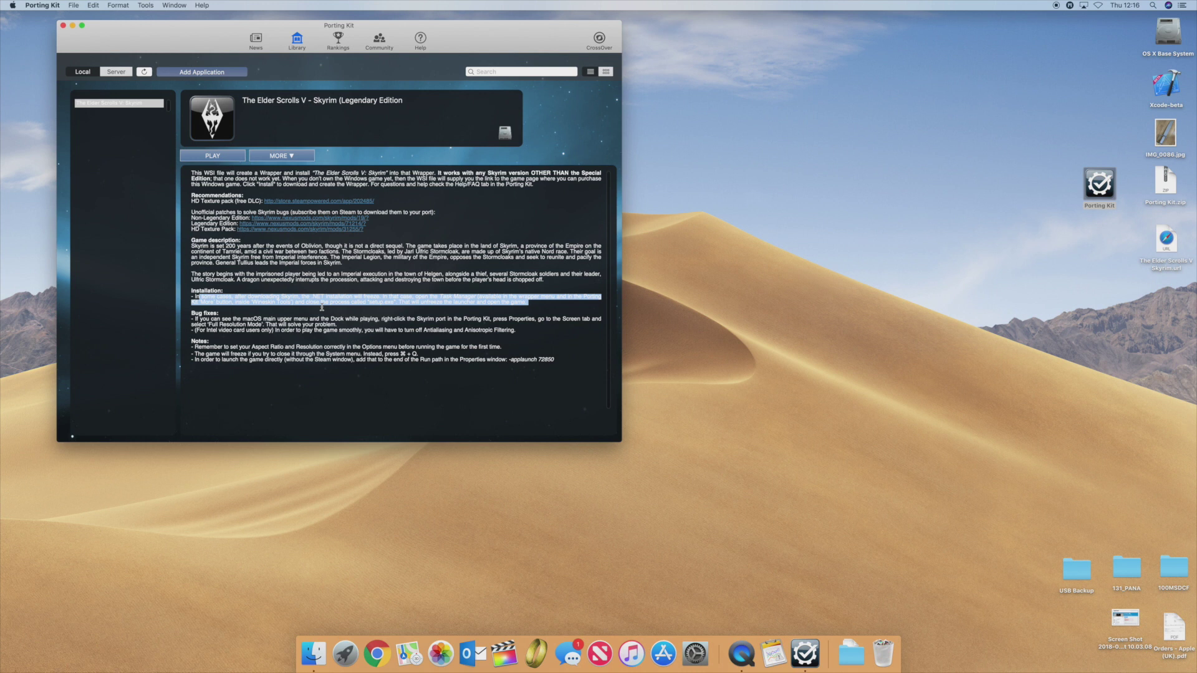
pyautogui.click(429, 309)
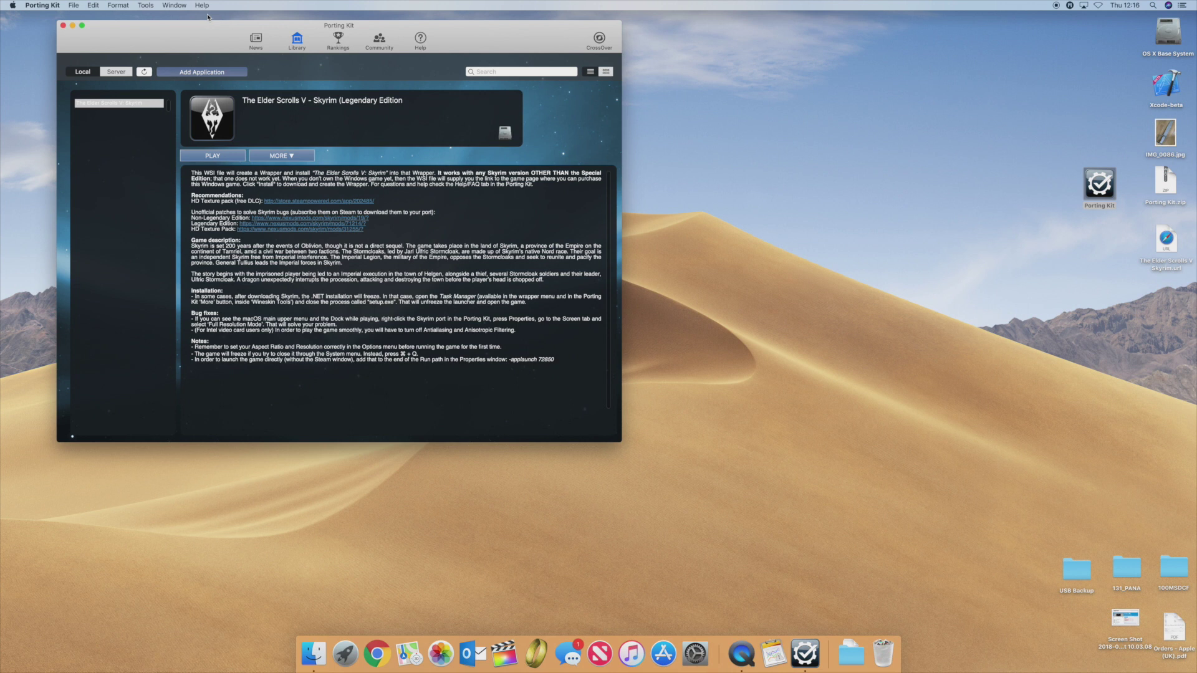
# Step: Open the Skyrim wrapper's Wineskin Task Manager from the MORE menu
pyautogui.click(292, 156)
pyautogui.moveTo(304, 264)
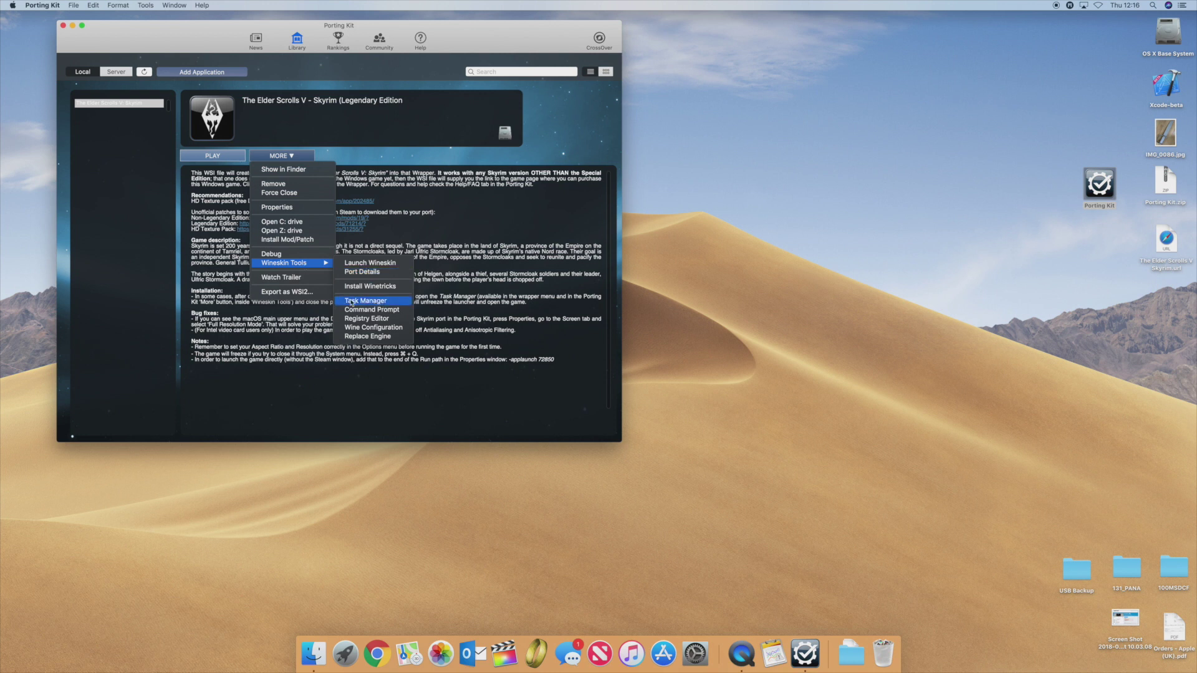
pyautogui.click(377, 302)
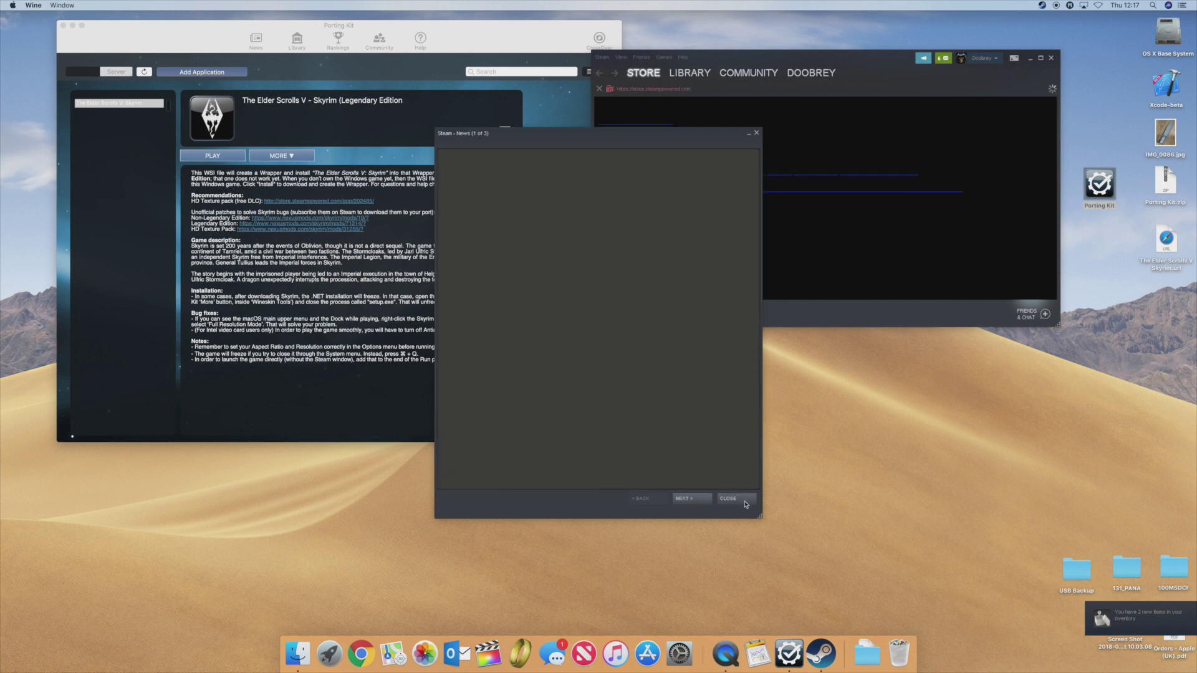
# Step: Close the Steam news popup and show Skyrim in the Steam library
pyautogui.click(731, 499)
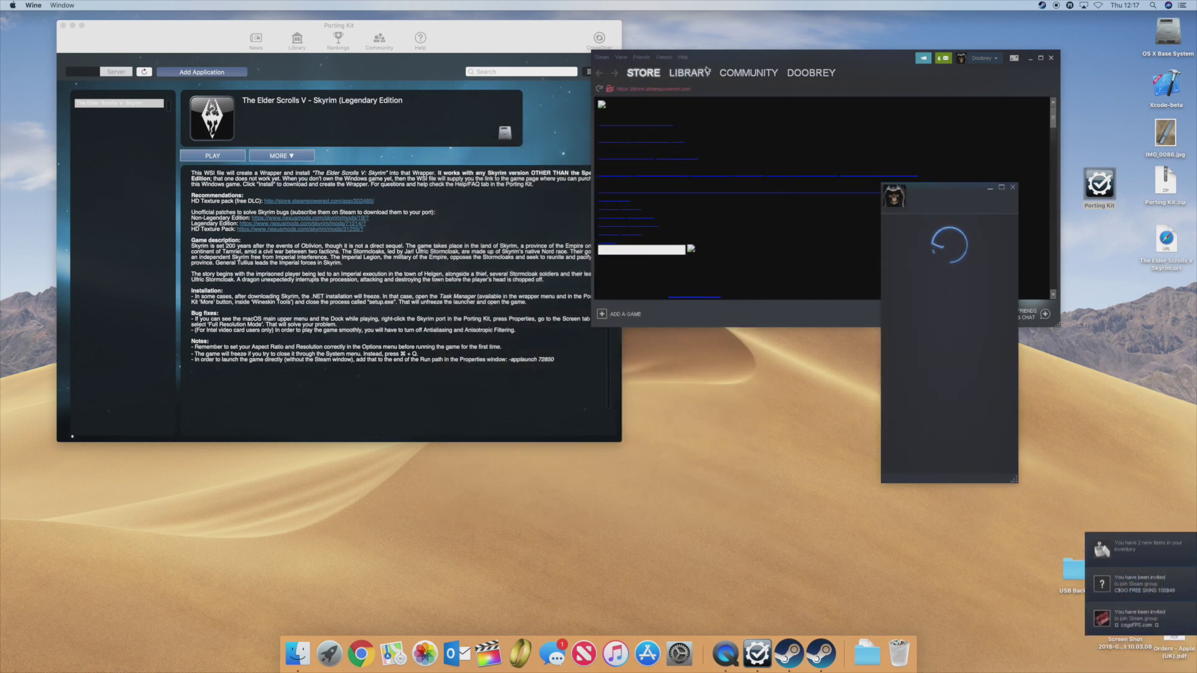
pyautogui.moveTo(703, 76)
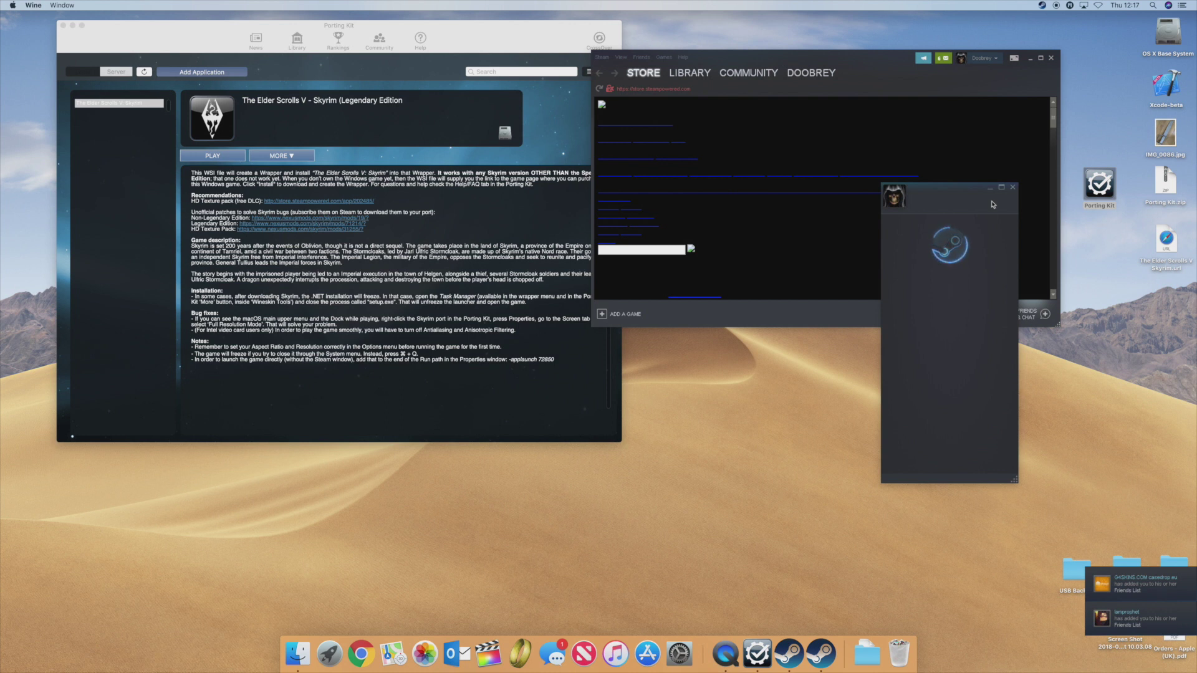
pyautogui.click(687, 75)
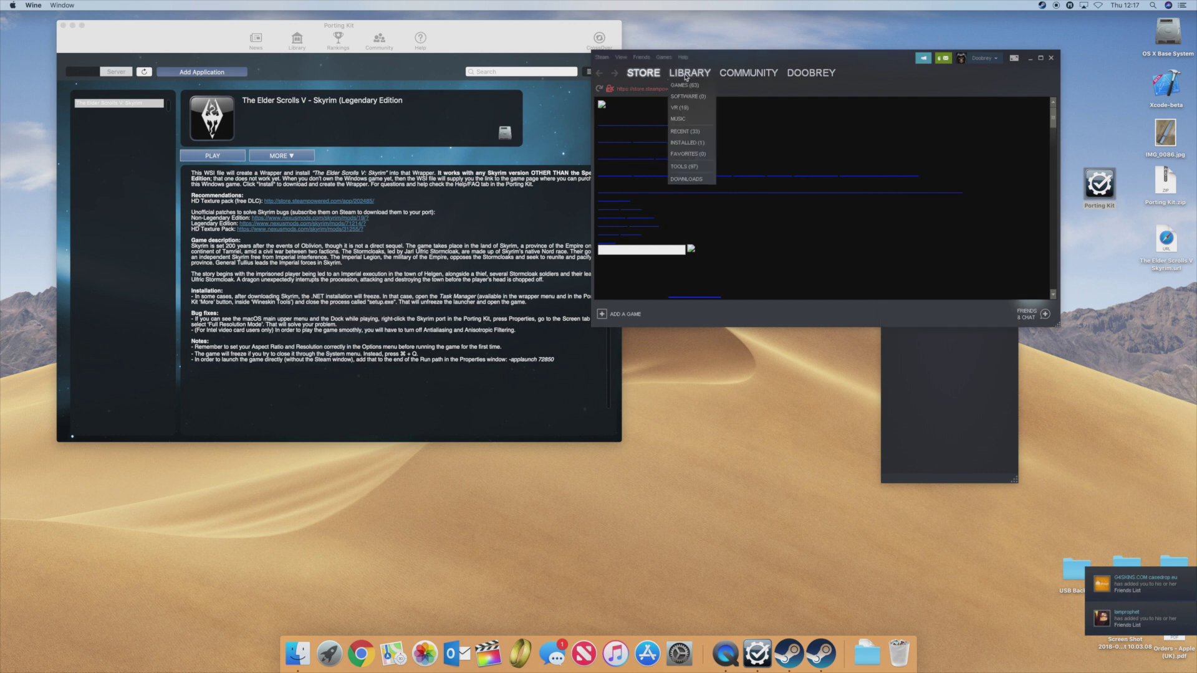
pyautogui.moveTo(686, 77)
pyautogui.click(689, 150)
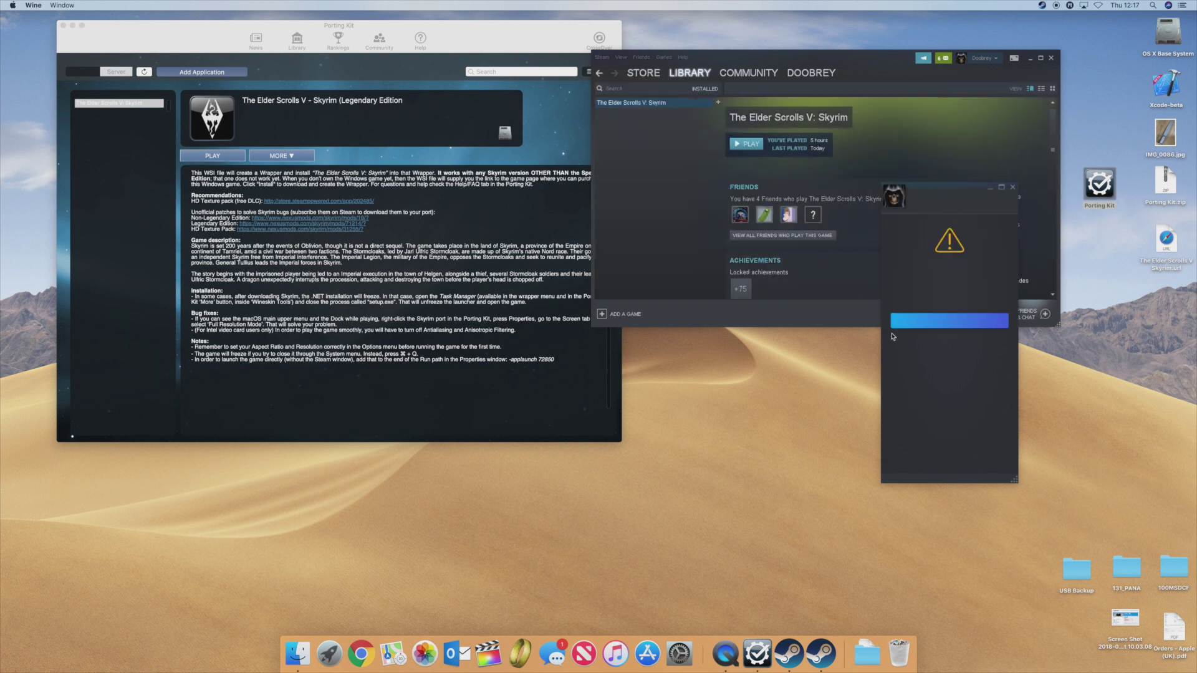
# Step: Close the Friends window, move Steam aside, and launch Skyrim
pyautogui.click(1013, 187)
pyautogui.moveTo(818, 57); pyautogui.dragTo(887, 27)
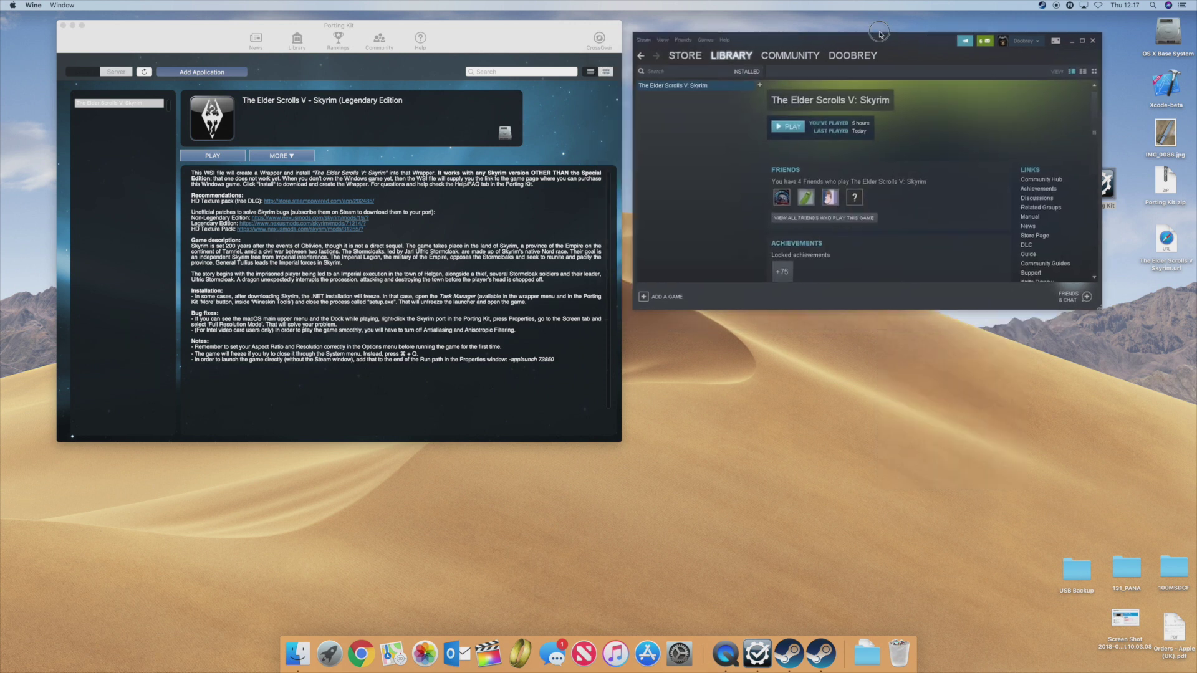
pyautogui.click(821, 114)
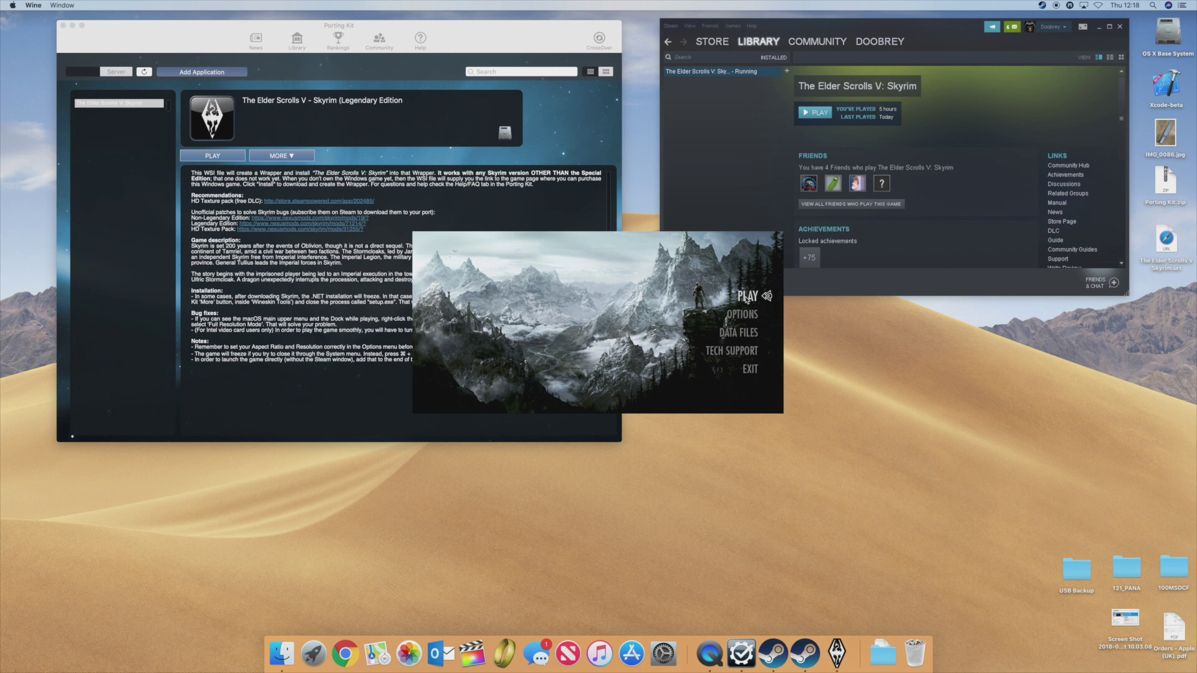
# Step: Start the game from the Skyrim launcher's PLAY option
pyautogui.click(748, 298)
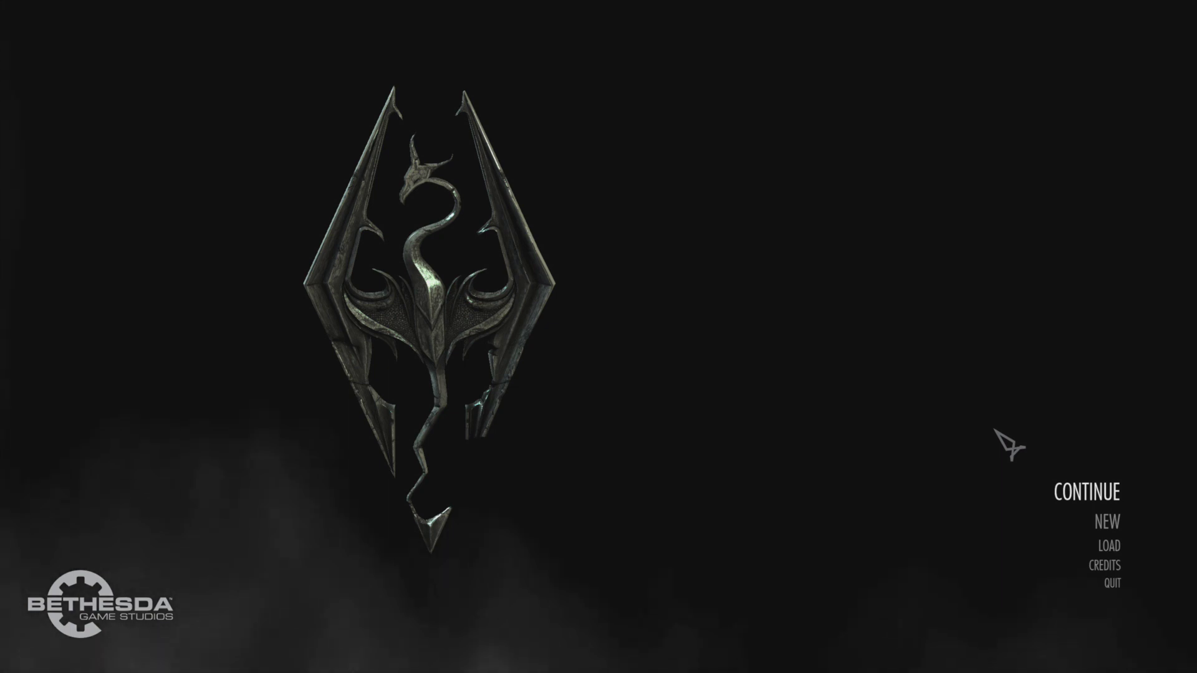
# Step: Continue and confirm loading the last save, then open the pause menu with Esc
pyautogui.click(1102, 504)
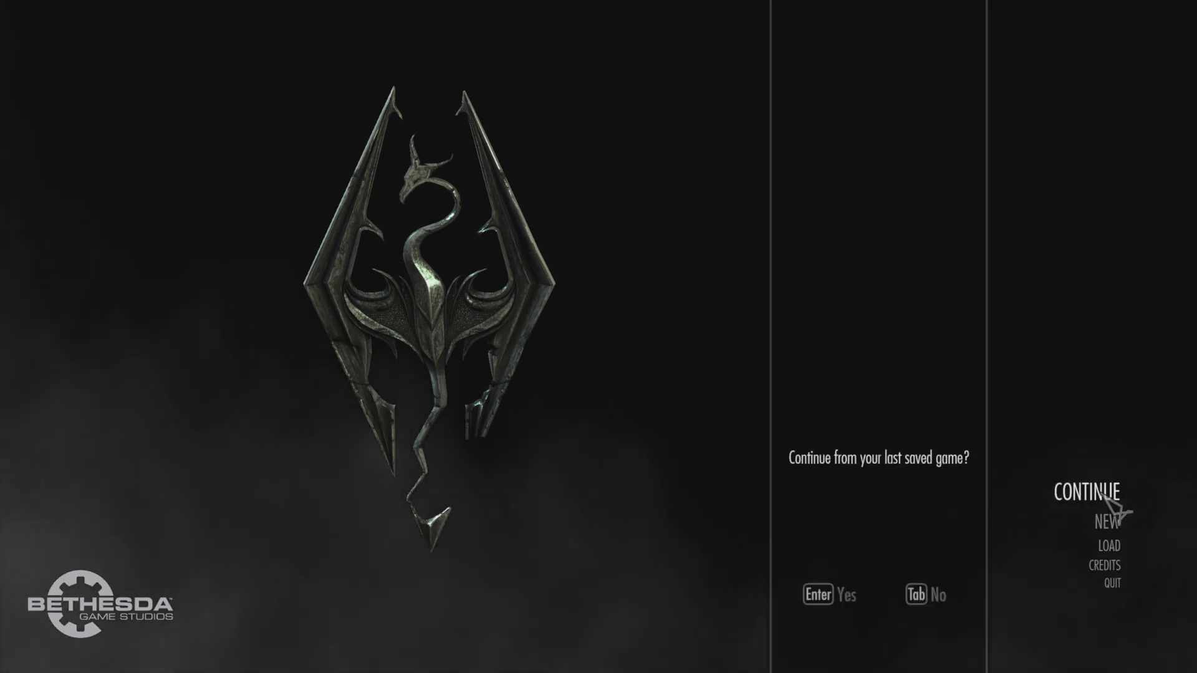
pyautogui.click(812, 600)
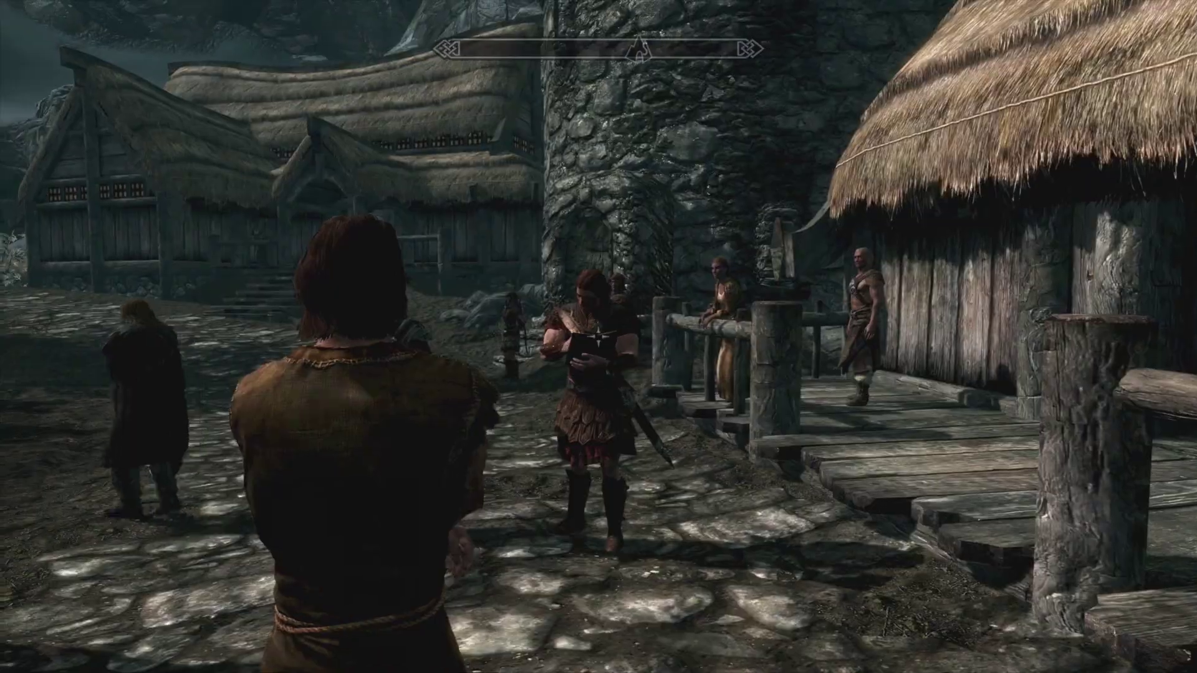
pyautogui.press('Escape')
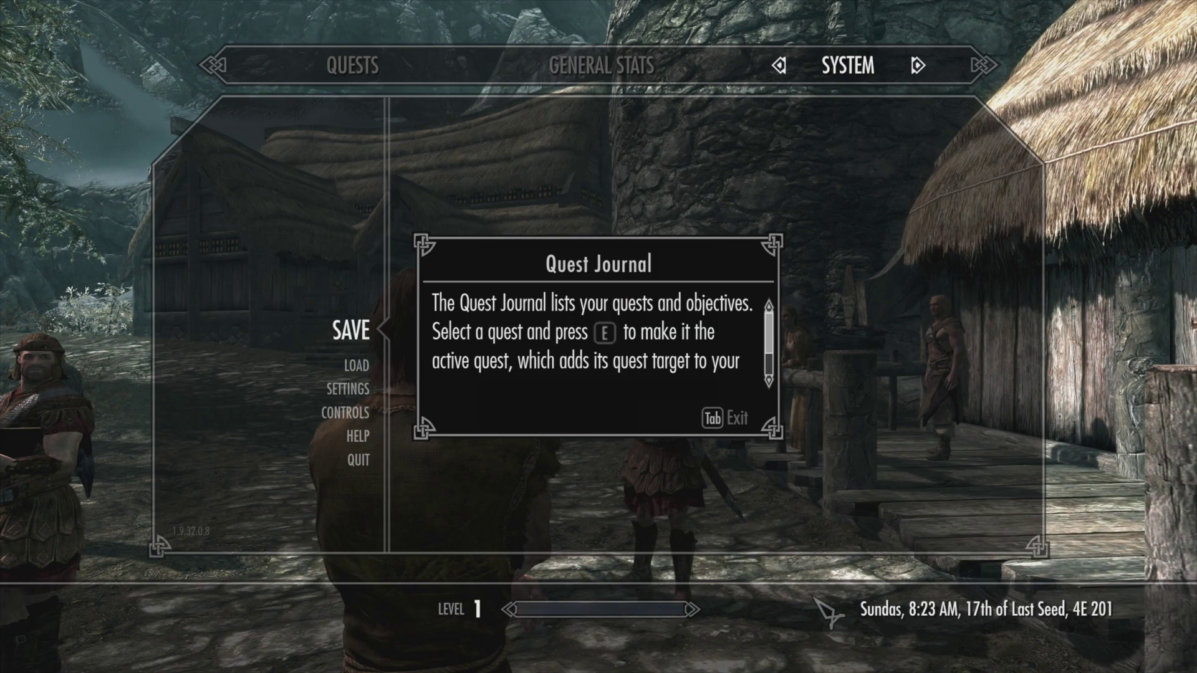